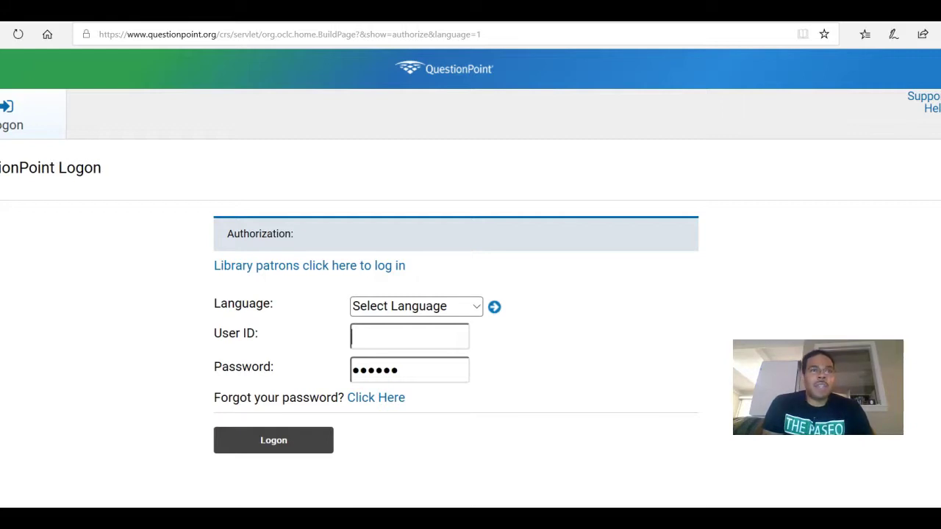
# Select the logon page's web address, then dismiss the address suggestions list.
pyautogui.click(189, 39)
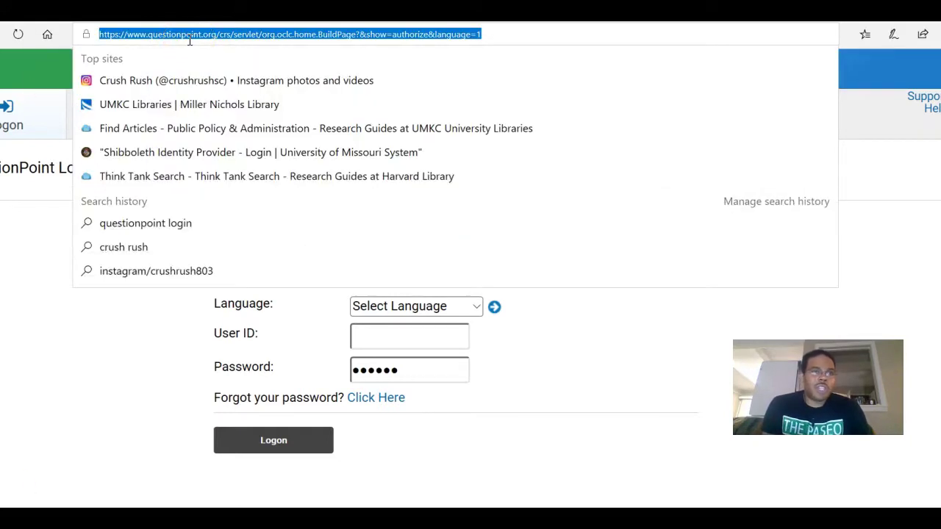
pyautogui.click(189, 41)
pyautogui.click(65, 287)
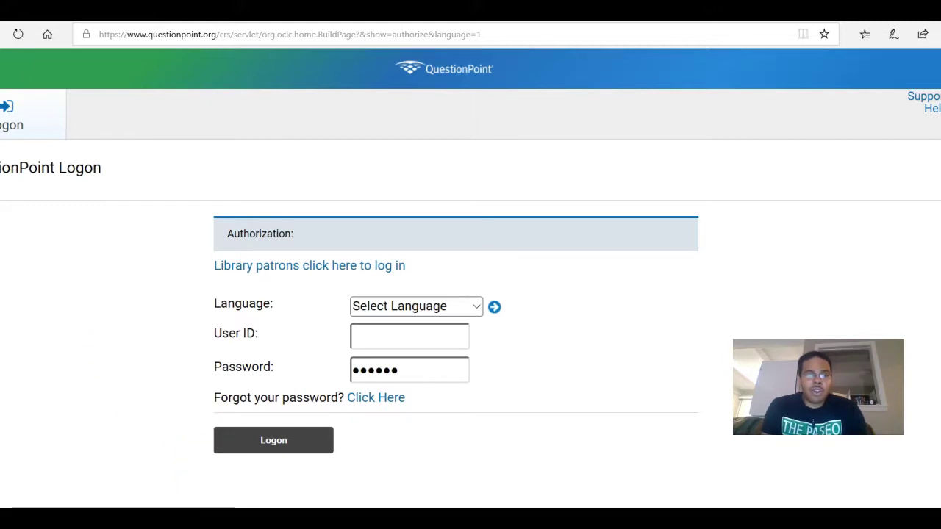
# Copy the librarian's account ID from the account form into the logon page's User ID field.
pyautogui.click(257, 486)
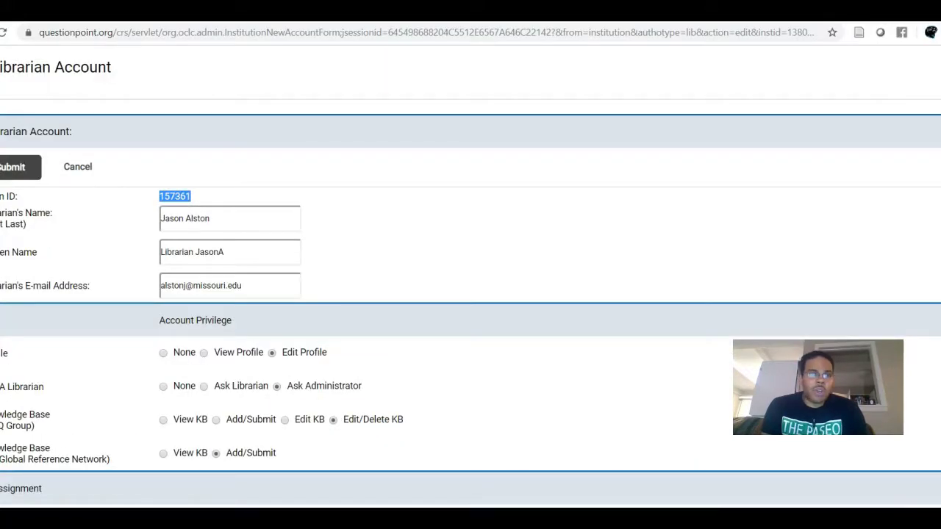
pyautogui.rightClick(169, 194)
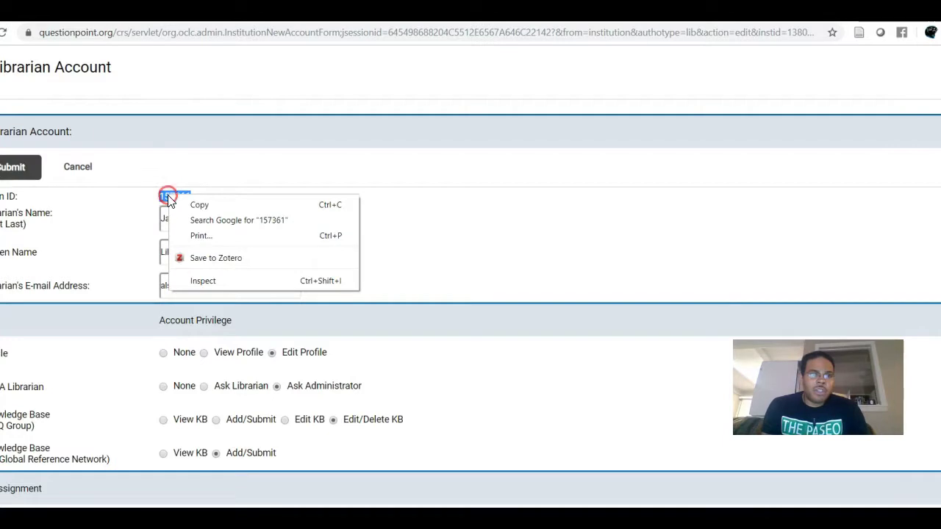
pyautogui.click(193, 203)
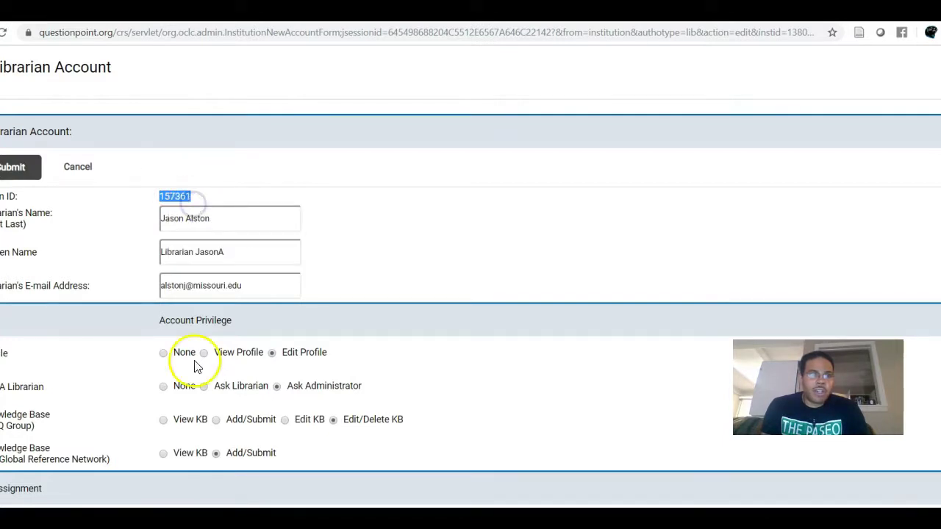
pyautogui.hotkey('alt', 'Tab')
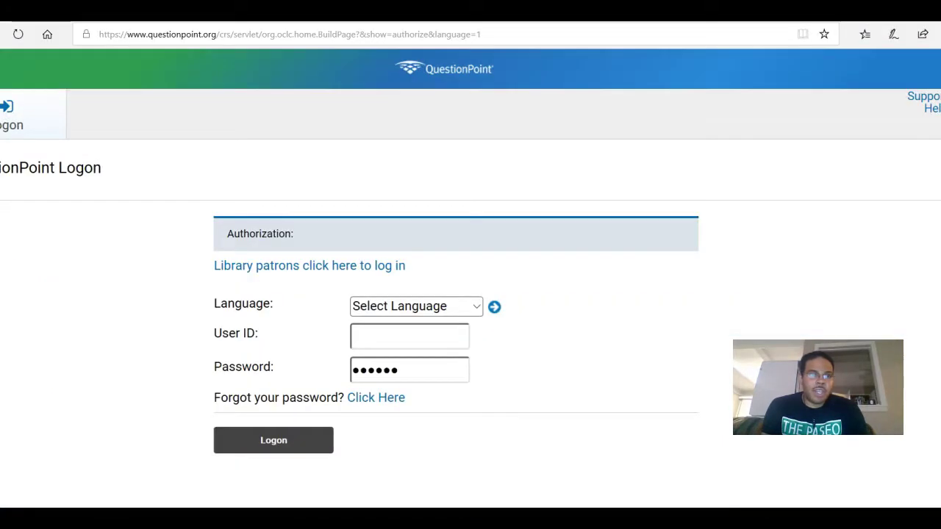
pyautogui.click(361, 334)
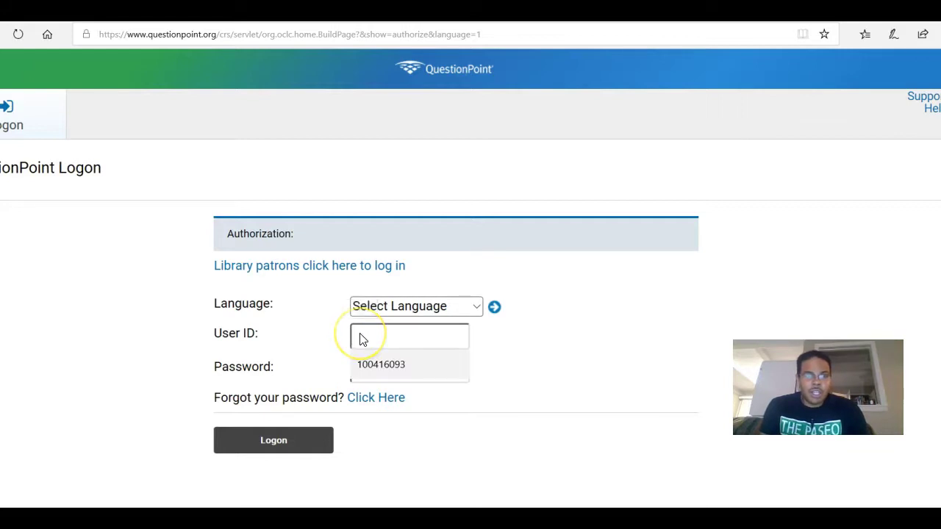
pyautogui.hotkey('ctrl', 'v')
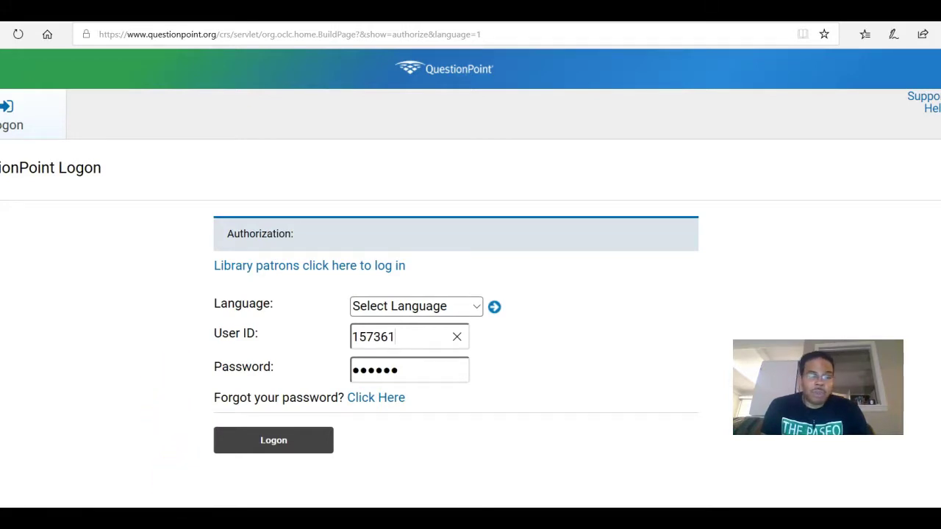
pyautogui.hotkey('alt', 'Tab')
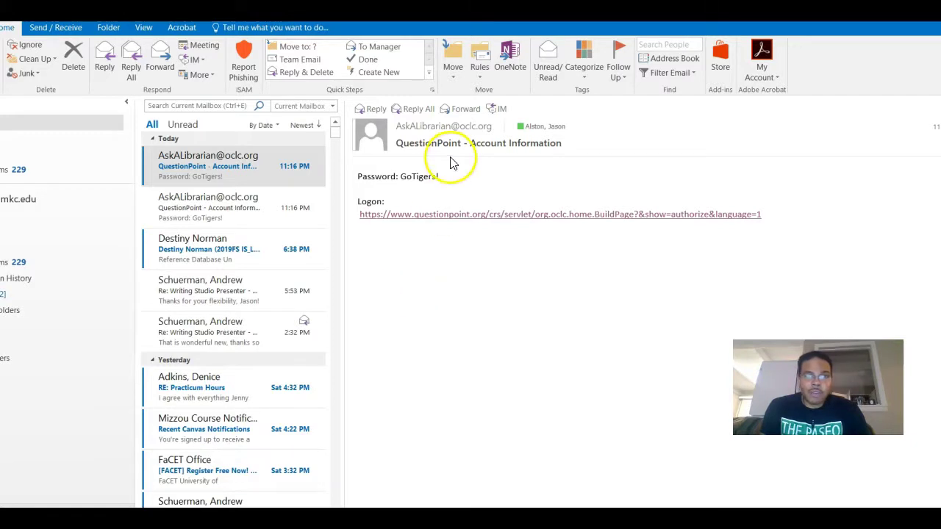
# Copy the password from the account-information email and select the logon page's password field.
pyautogui.moveTo(437, 178); pyautogui.dragTo(417, 177)
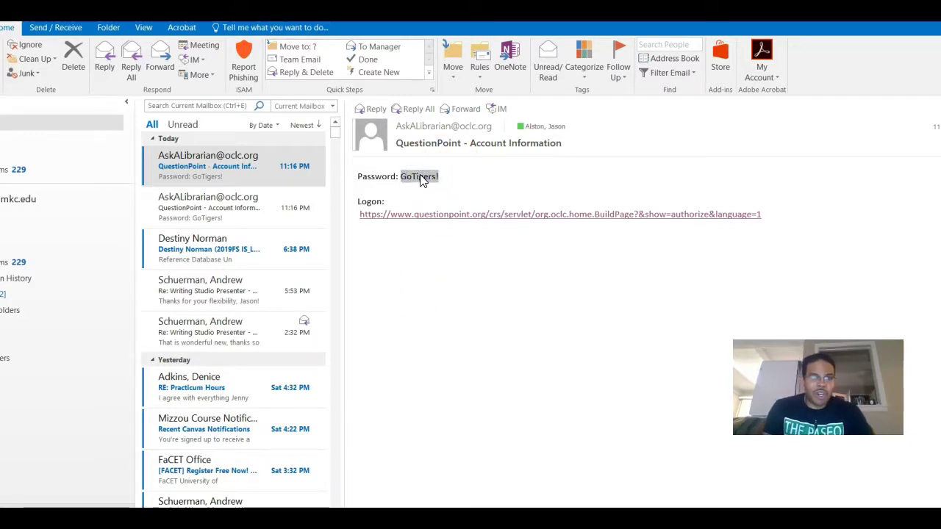
pyautogui.click(474, 238)
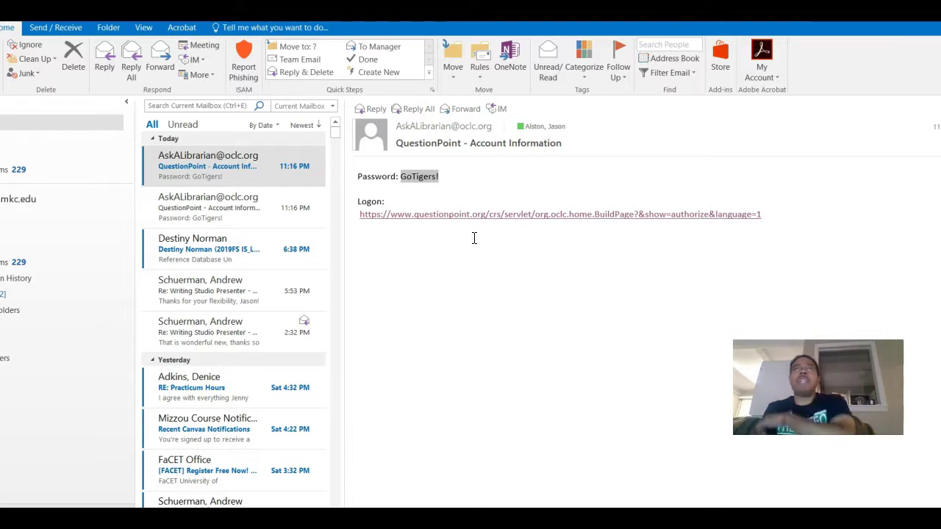
pyautogui.click(431, 238)
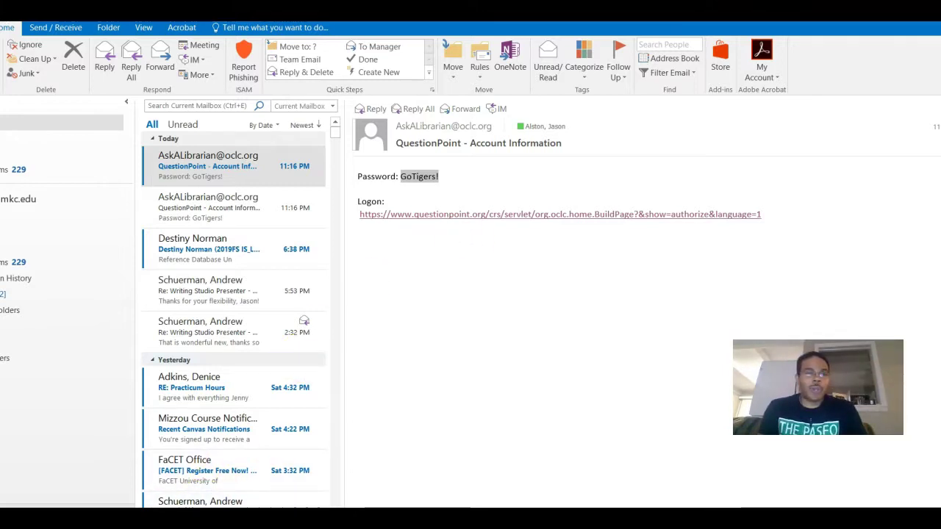
pyautogui.click(88, 481)
pyautogui.moveTo(406, 370); pyautogui.dragTo(316, 353)
# Paste the emailed password, log on, and open the Chat Patron Practice Form from Quick Links.
pyautogui.hotkey('ctrl', 'v')
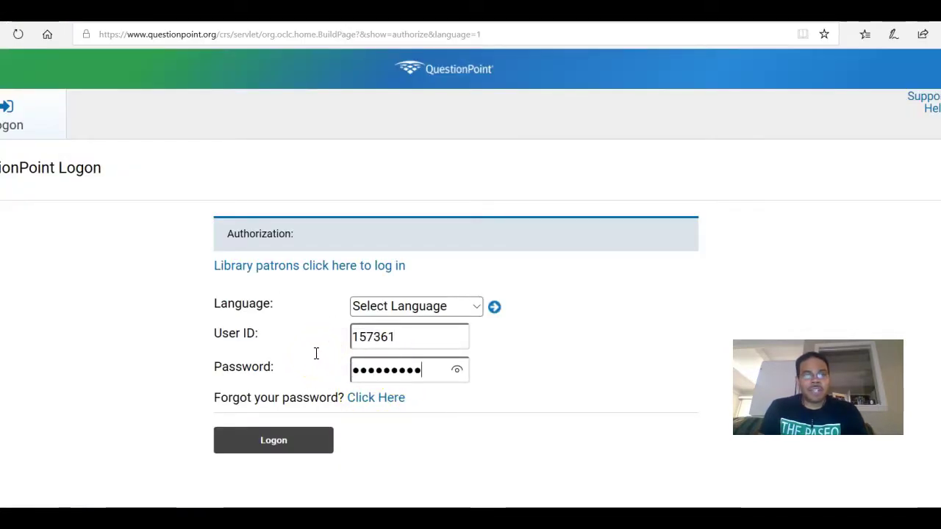
pyautogui.click(273, 439)
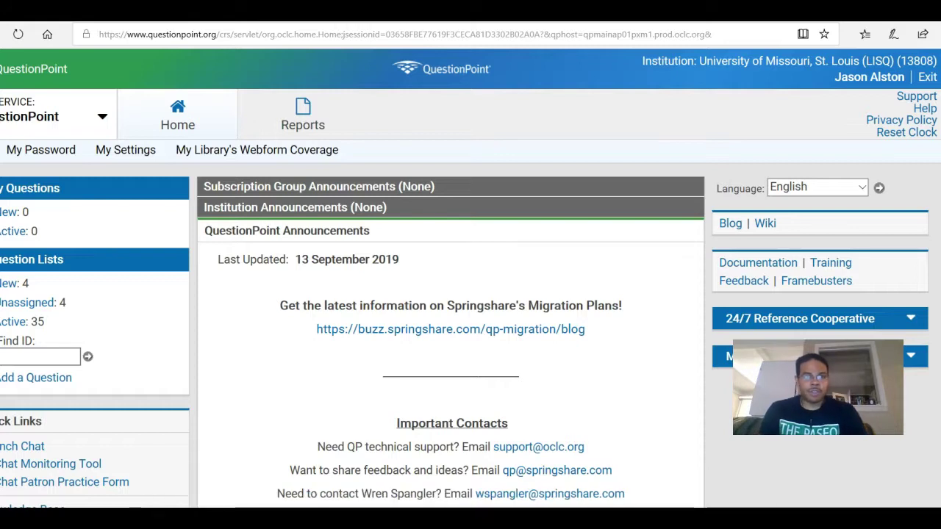
pyautogui.scroll(-1, 471, 294)
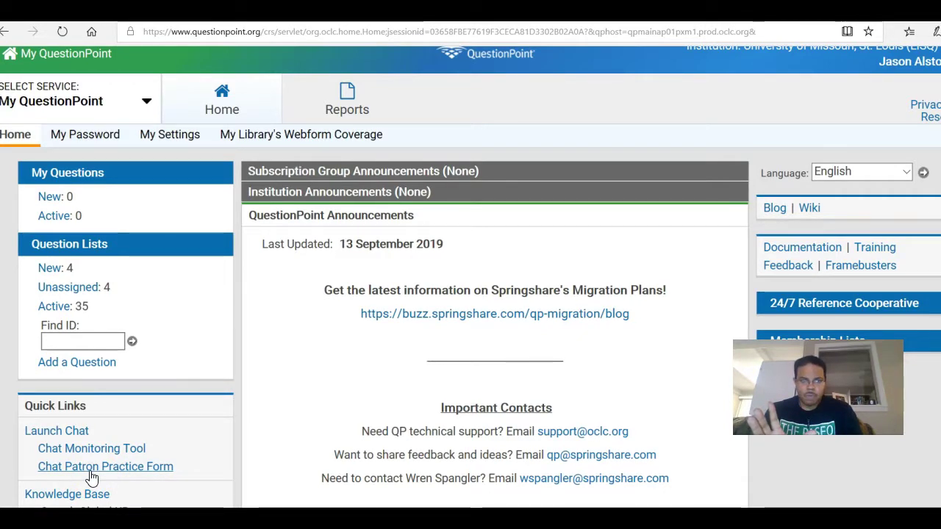
pyautogui.click(148, 475)
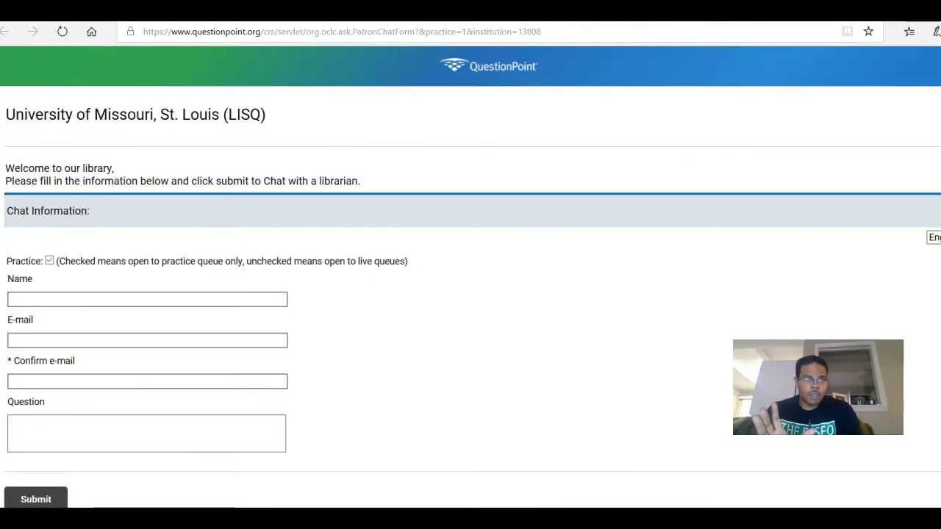
# Copy the practice form's web address into the second browser and load the patron chat form.
pyautogui.click(259, 31)
pyautogui.rightClick(259, 33)
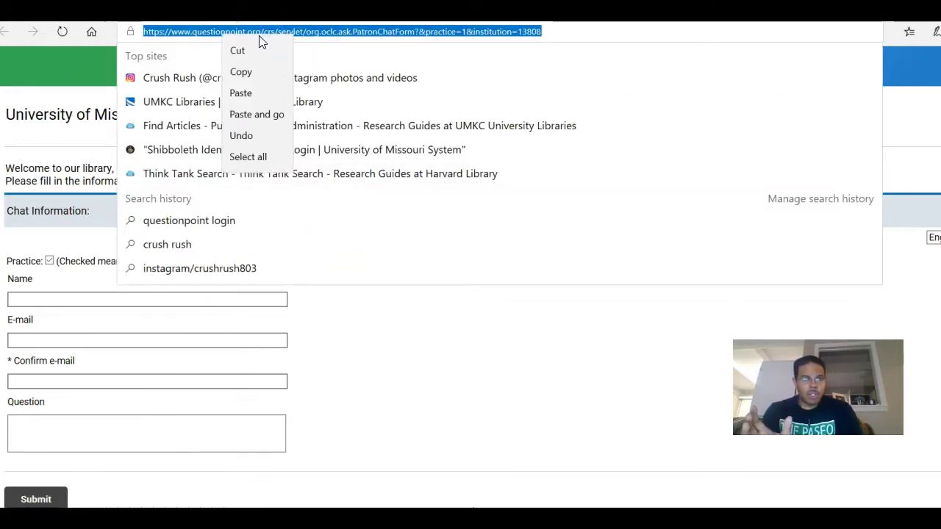
pyautogui.click(262, 73)
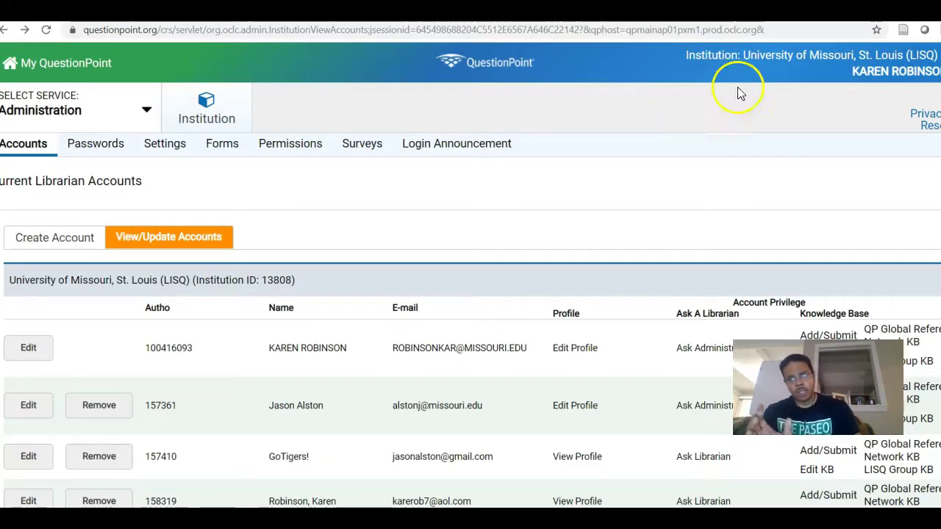
pyautogui.click(762, 31)
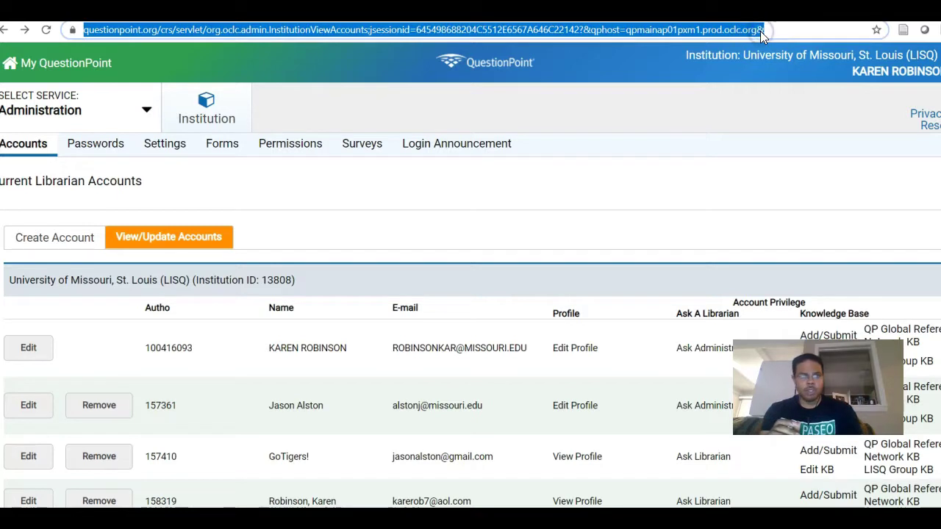
pyautogui.hotkey('ctrl', 'v')
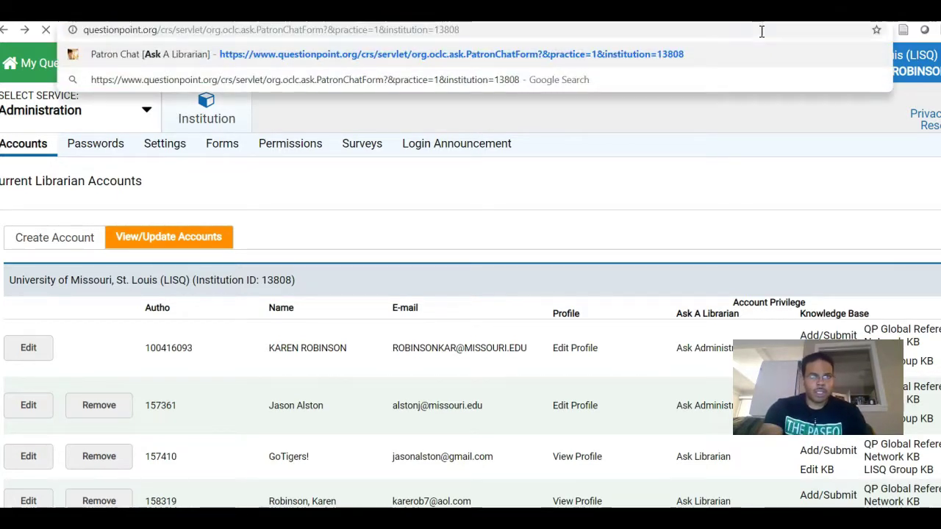
pyautogui.press('Return')
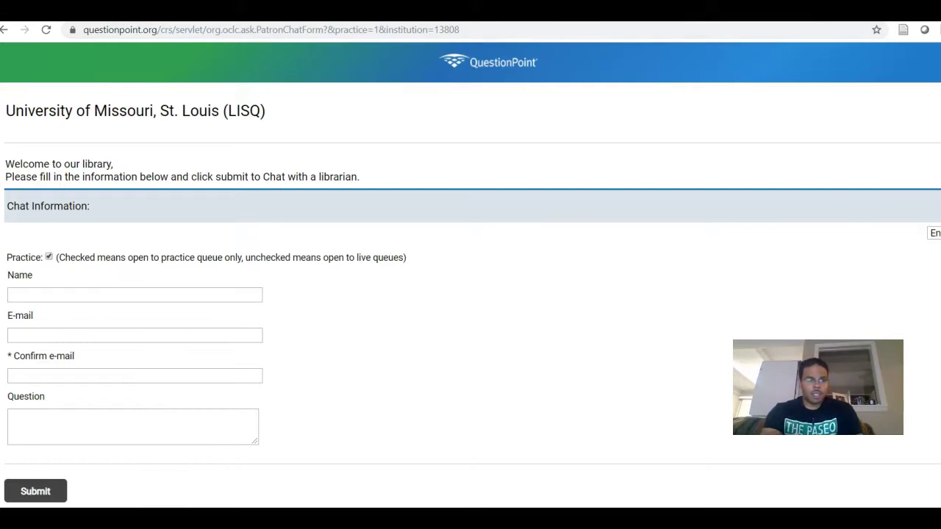
pyautogui.moveTo(136, 518)
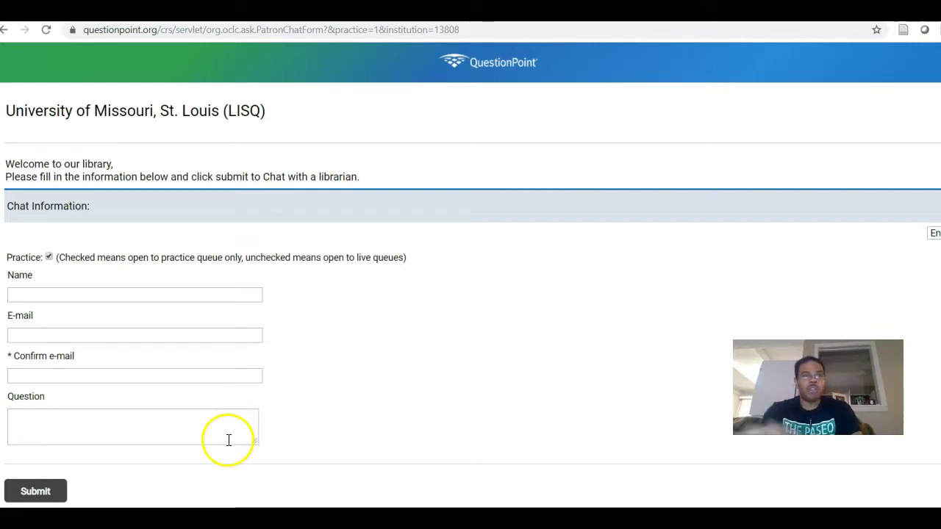
pyautogui.hotkey('alt', 'Tab')
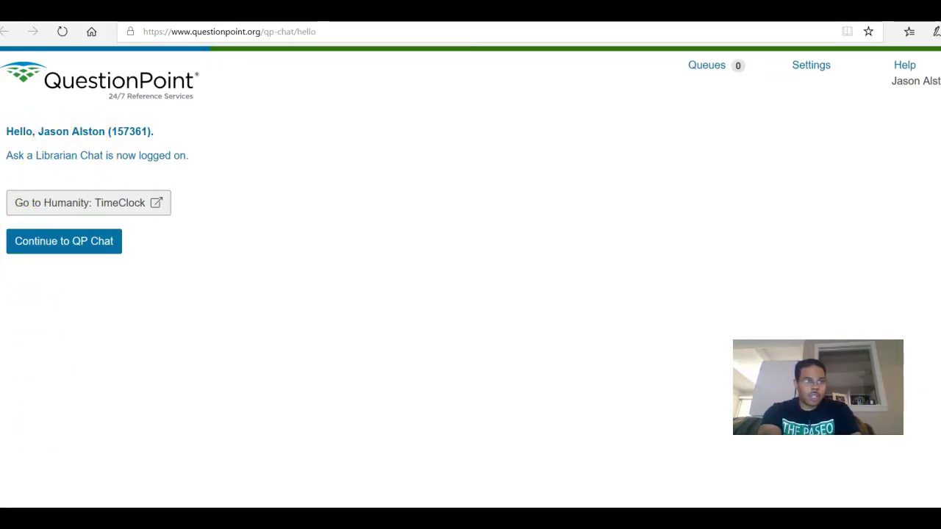
# Enter the chat console monitoring only the Practice Queue.
pyautogui.click(92, 247)
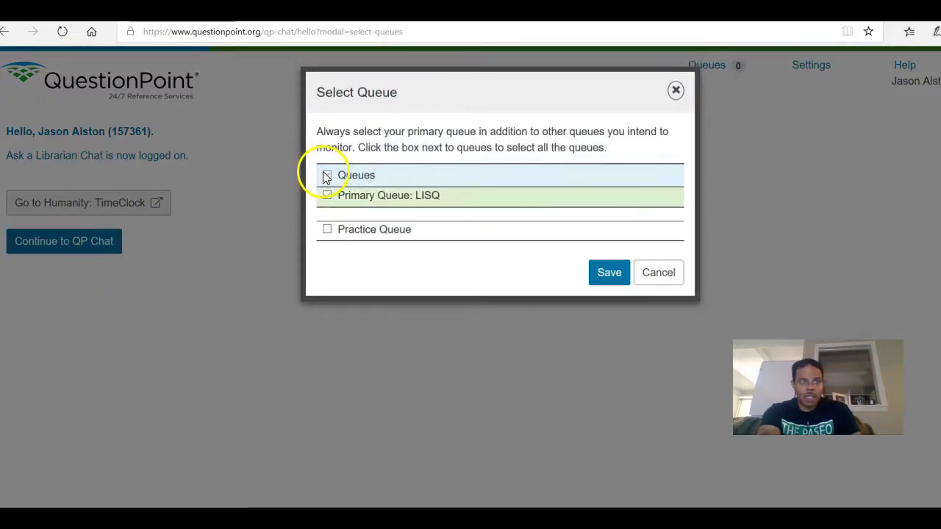
pyautogui.click(327, 229)
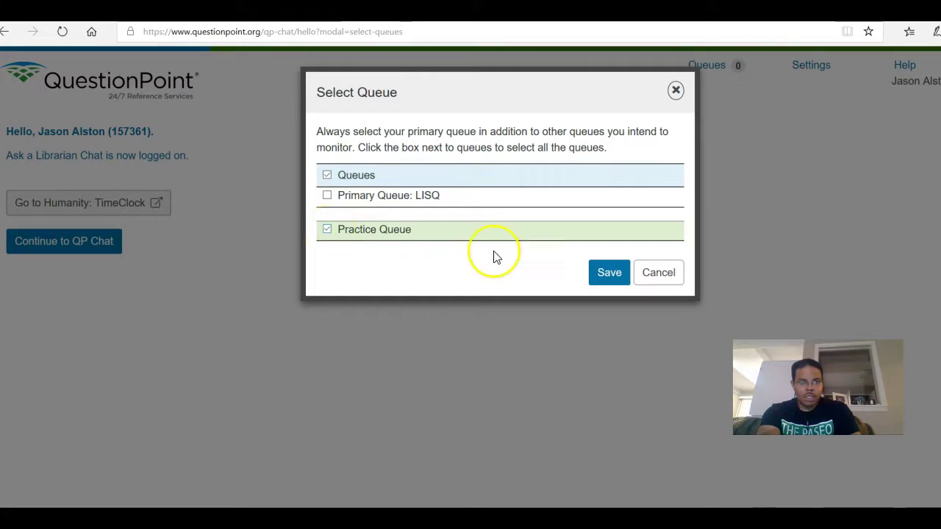
pyautogui.click(604, 273)
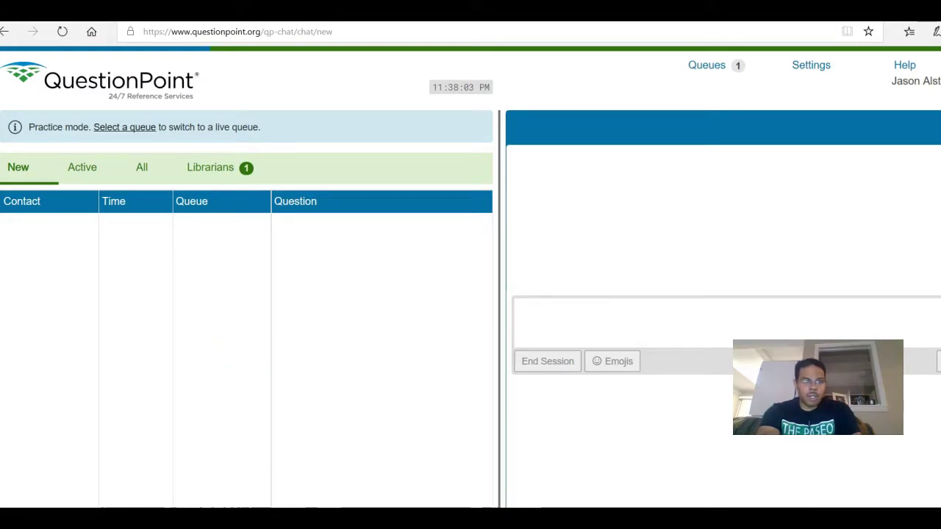
pyautogui.click(309, 518)
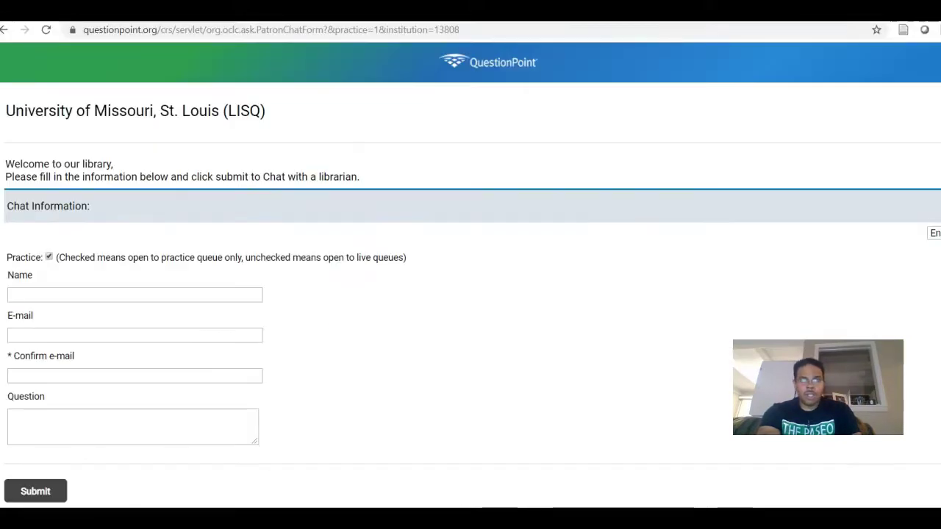
# Submit a practice chat with the patron's name, the saved e-mail address, and the question 'Hello!'.
pyautogui.click(192, 295)
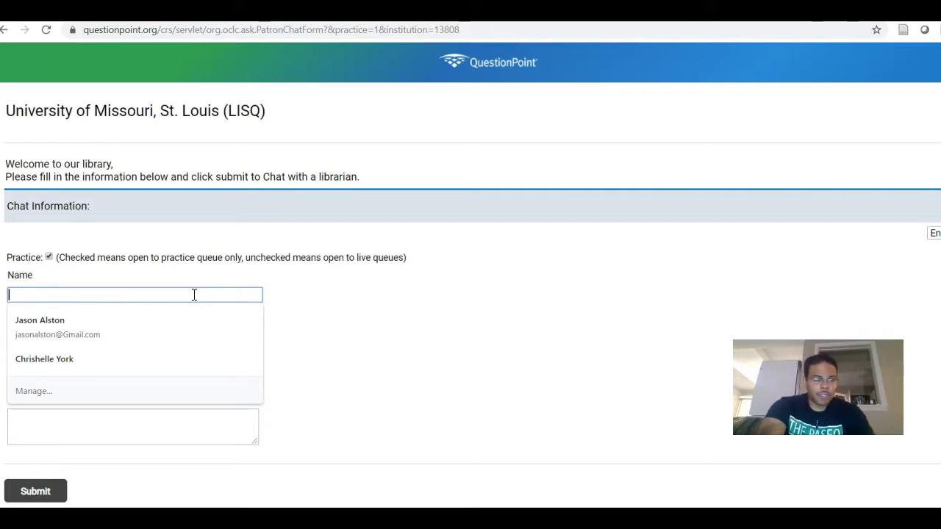
pyautogui.write('T')
pyautogui.press('BackSpace')
pyautogui.write('Rich')
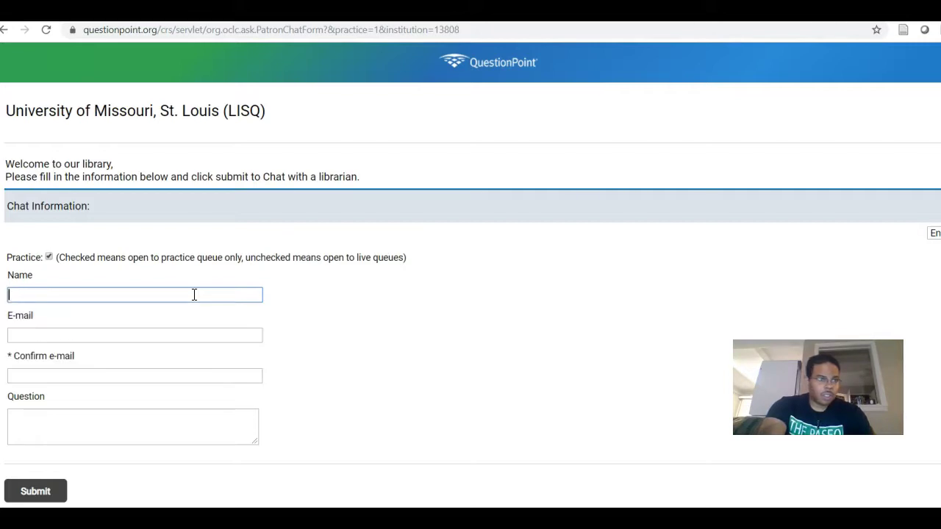
pyautogui.write('Jase')
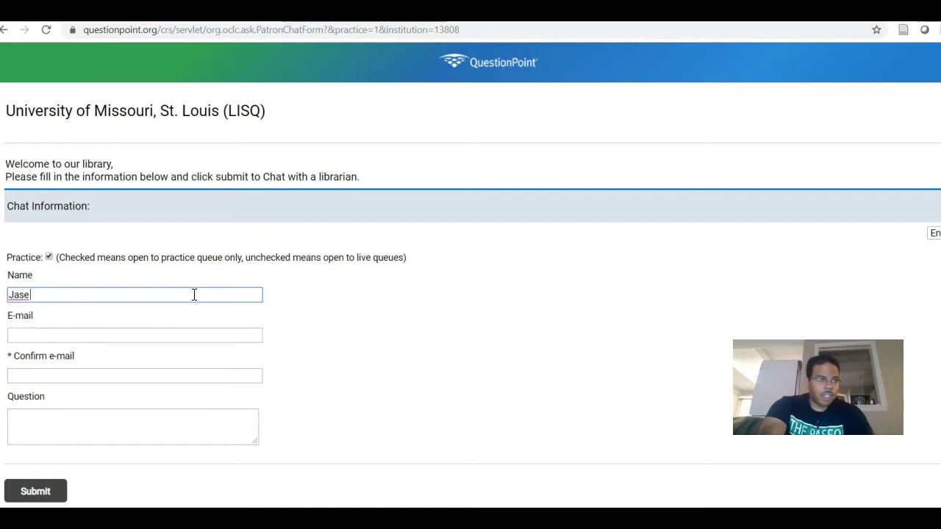
pyautogui.click(137, 336)
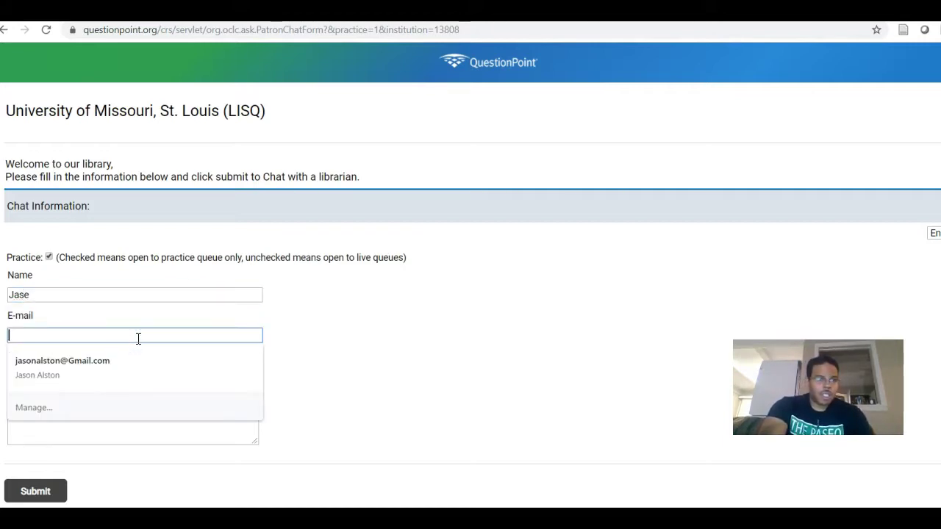
pyautogui.click(130, 360)
pyautogui.click(109, 435)
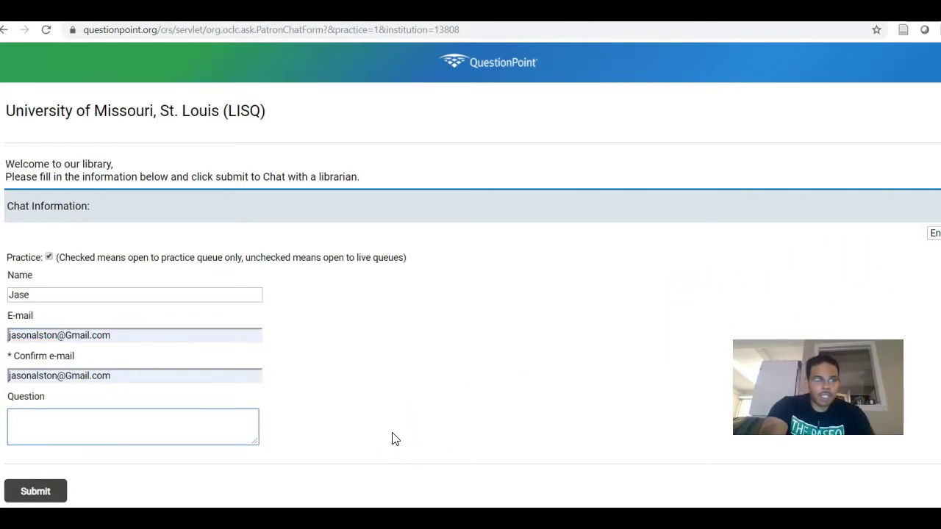
pyautogui.write('Hello!')
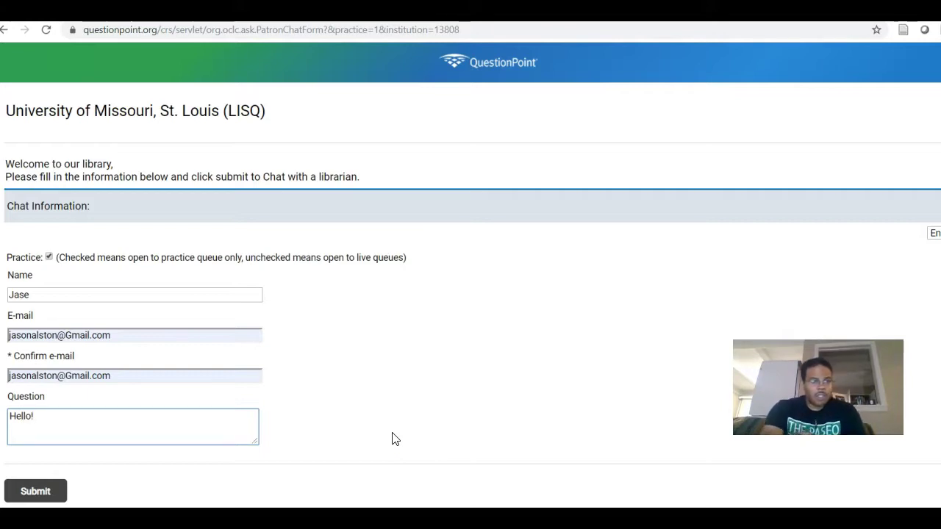
pyautogui.click(24, 492)
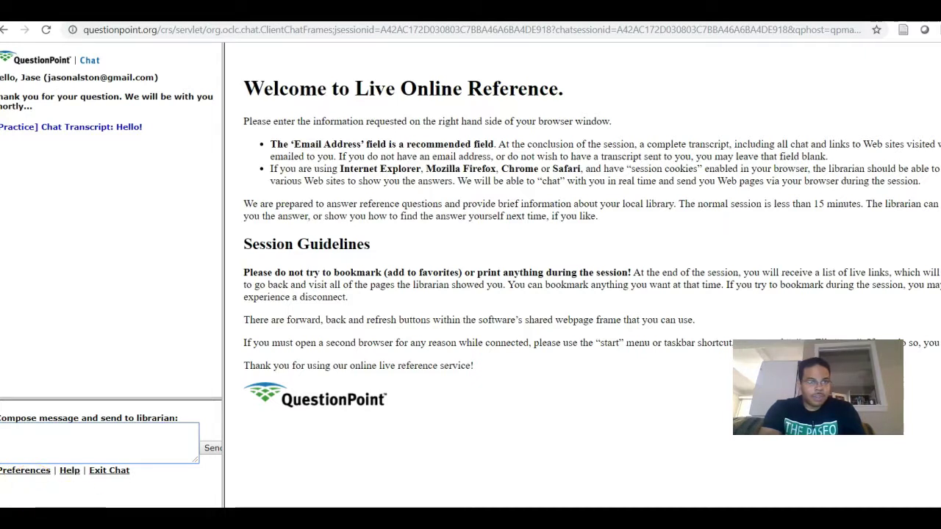
# Pick up the new practice chat from the librarian dashboard so it becomes Active.
pyautogui.moveTo(135, 519)
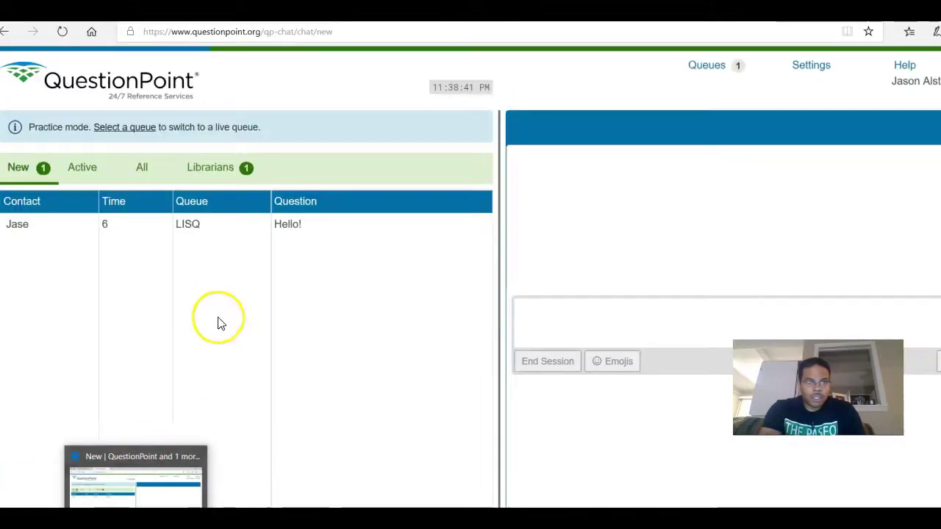
pyautogui.click(196, 441)
pyautogui.click(135, 519)
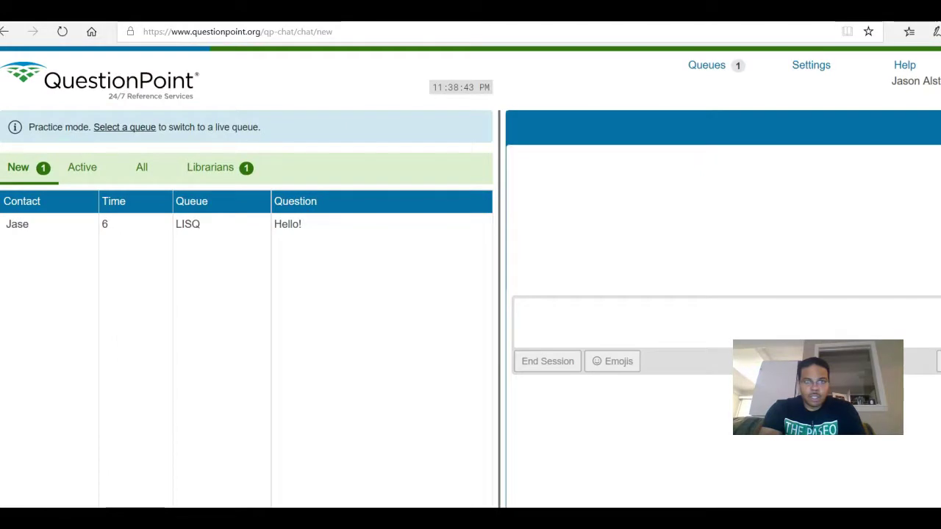
pyautogui.moveTo(67, 229)
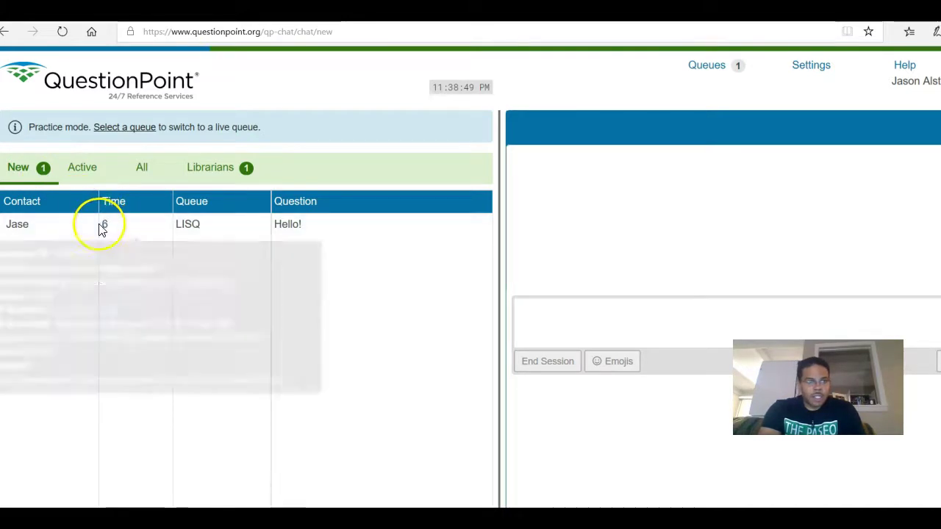
pyautogui.click(63, 231)
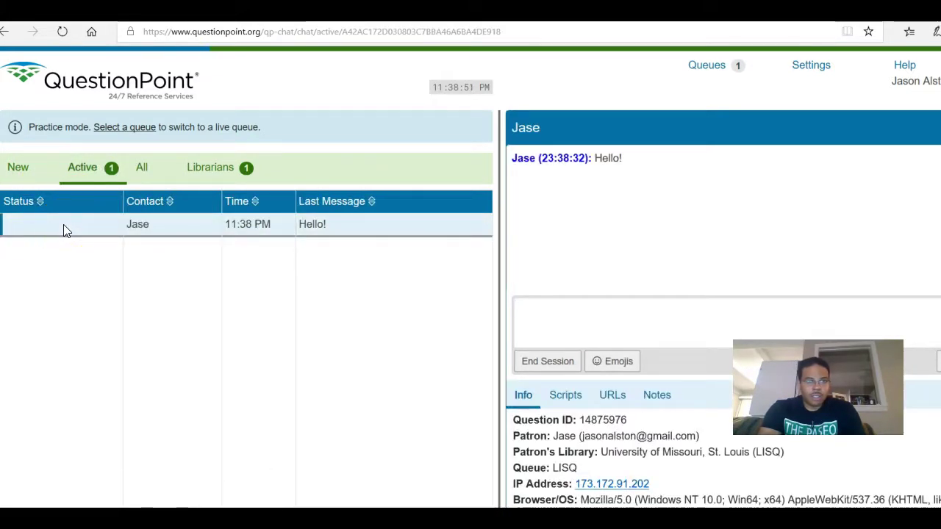
pyautogui.click(541, 302)
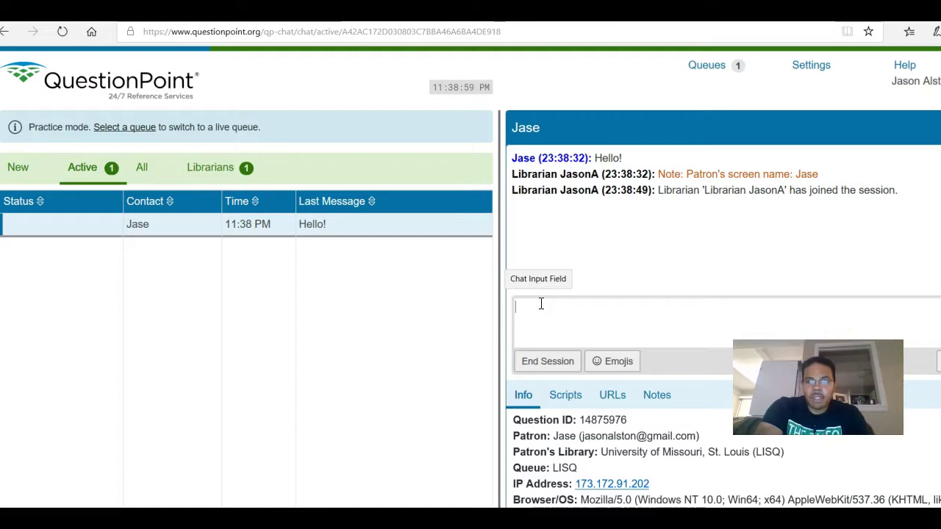
# Send the patron a greeting by name asking how we can help today.
pyautogui.write('Hi Jas')
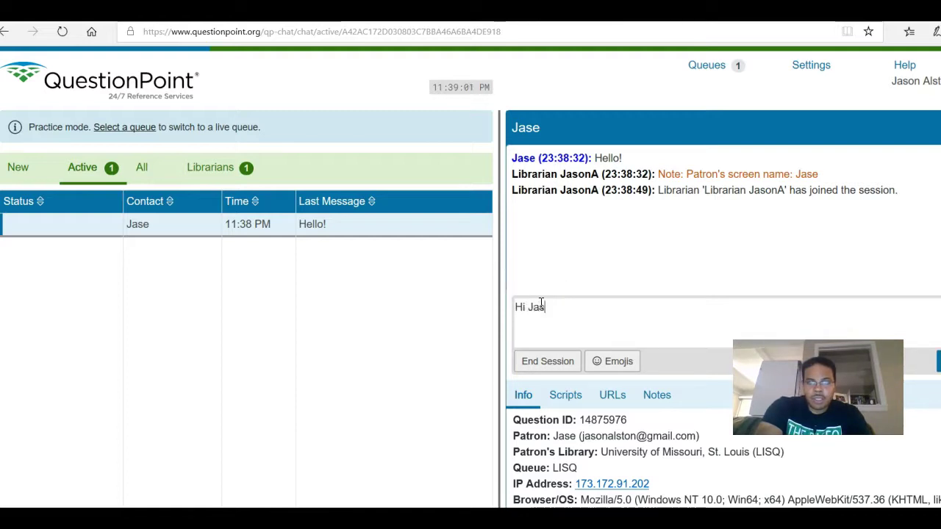
pyautogui.write('e, how can we help you today?')
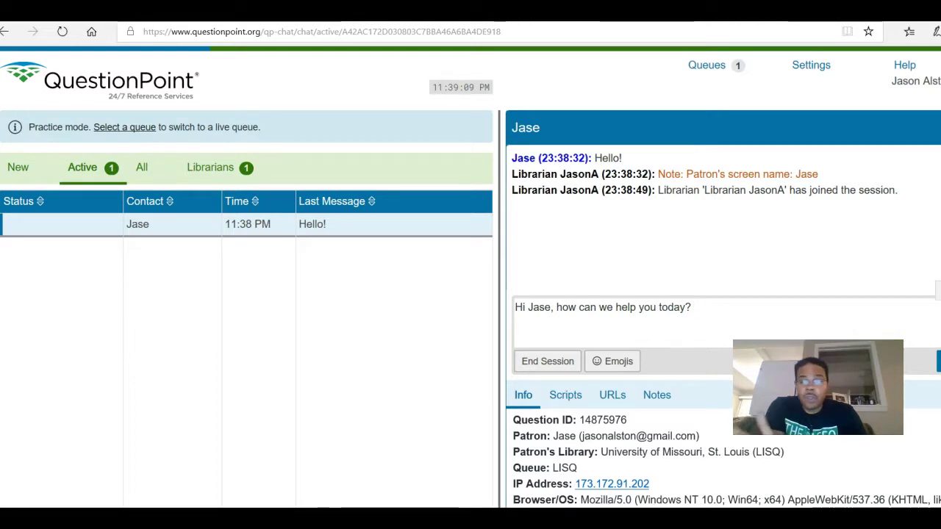
pyautogui.press('Return')
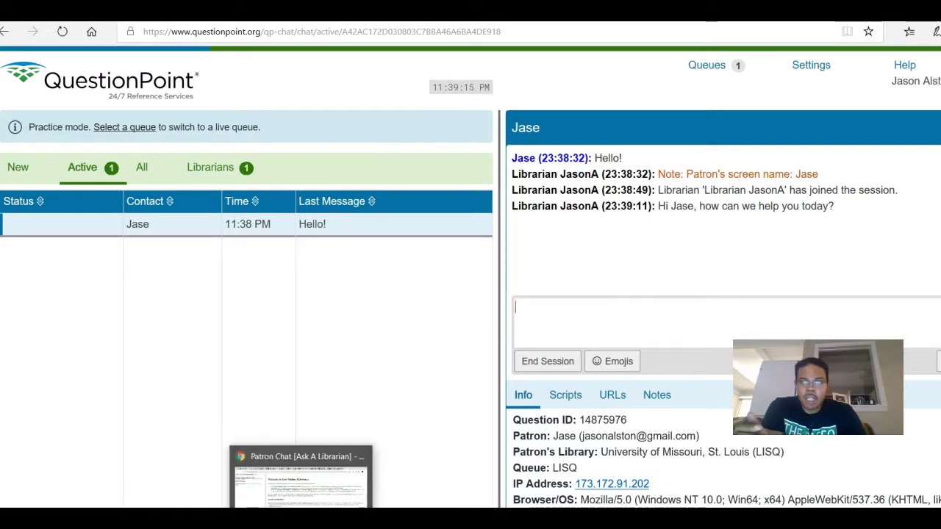
pyautogui.click(339, 459)
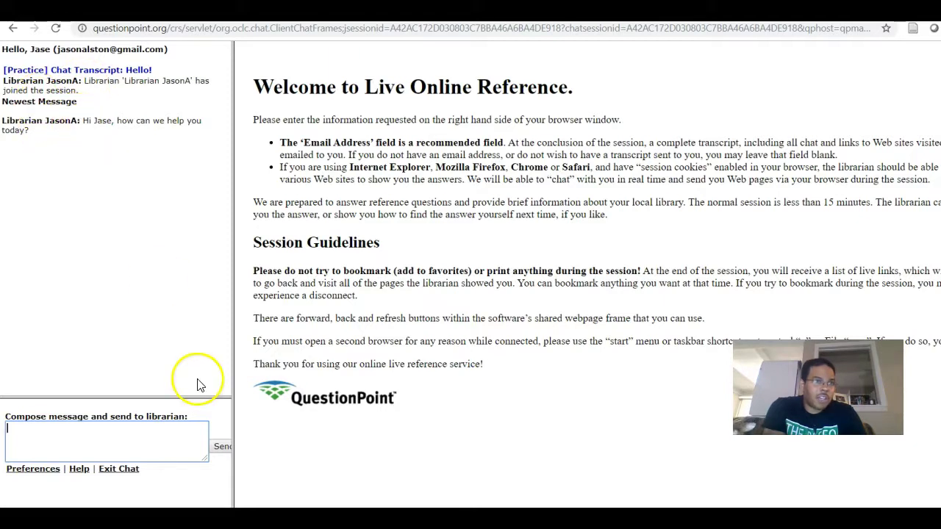
# As the patron, send 'I was just wondering when the library closed?' and view it in the librarian transcript.
pyautogui.click(151, 444)
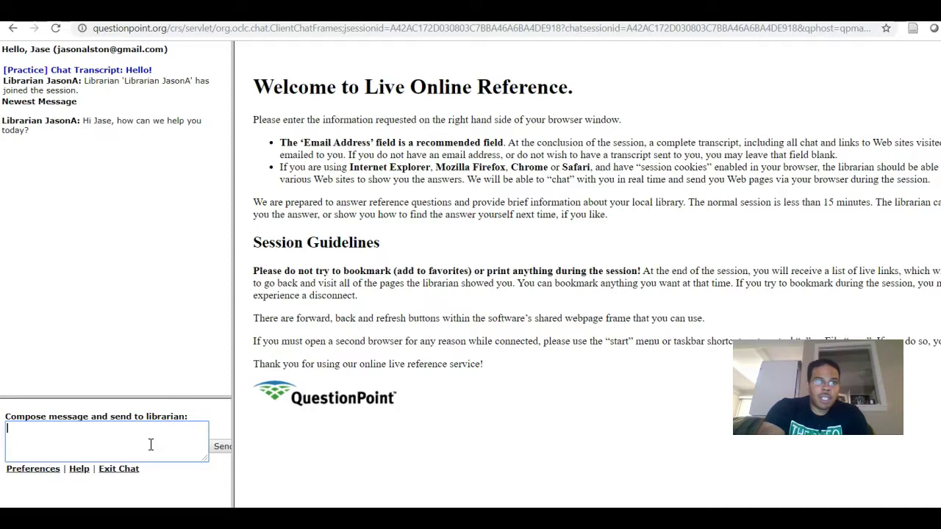
pyautogui.click(117, 519)
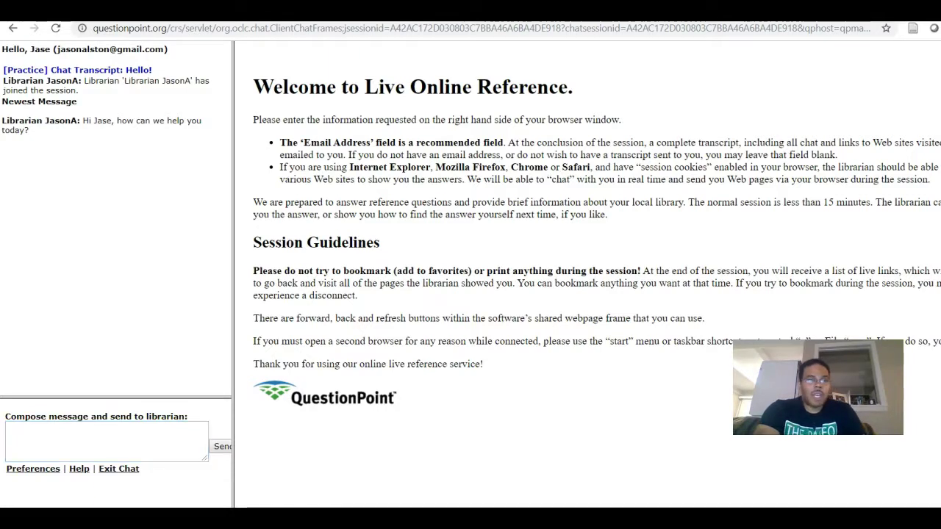
pyautogui.click(117, 85)
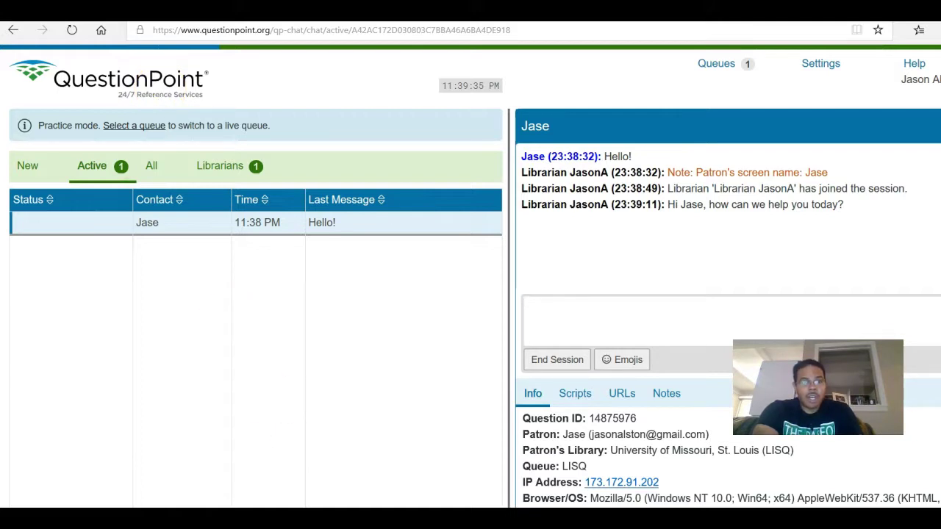
pyautogui.click(400, 519)
pyautogui.click(155, 281)
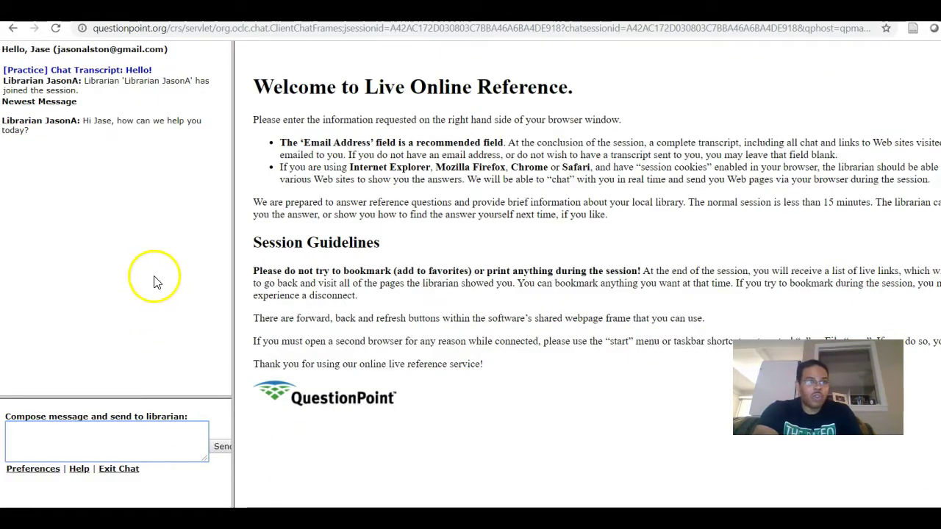
pyautogui.click(132, 439)
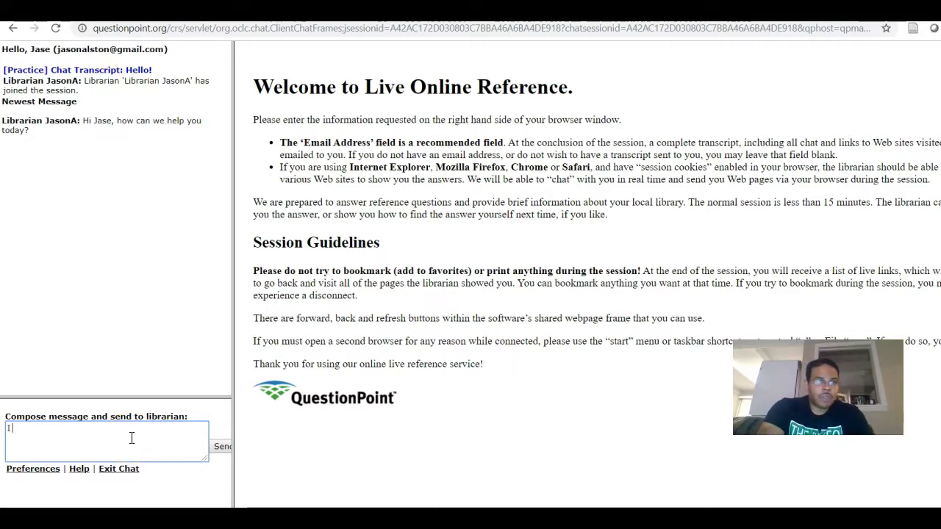
pyautogui.write('I was just wondering when the')
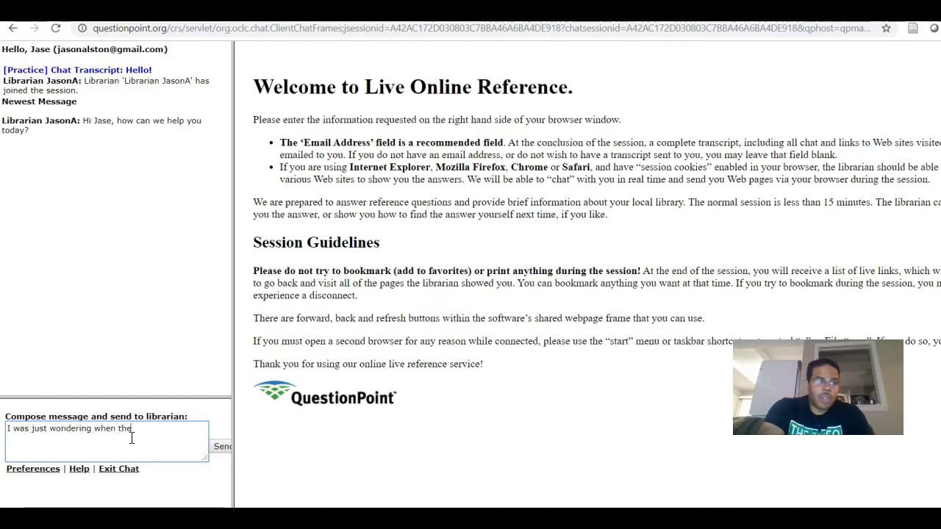
pyautogui.write('?')
pyautogui.click(220, 447)
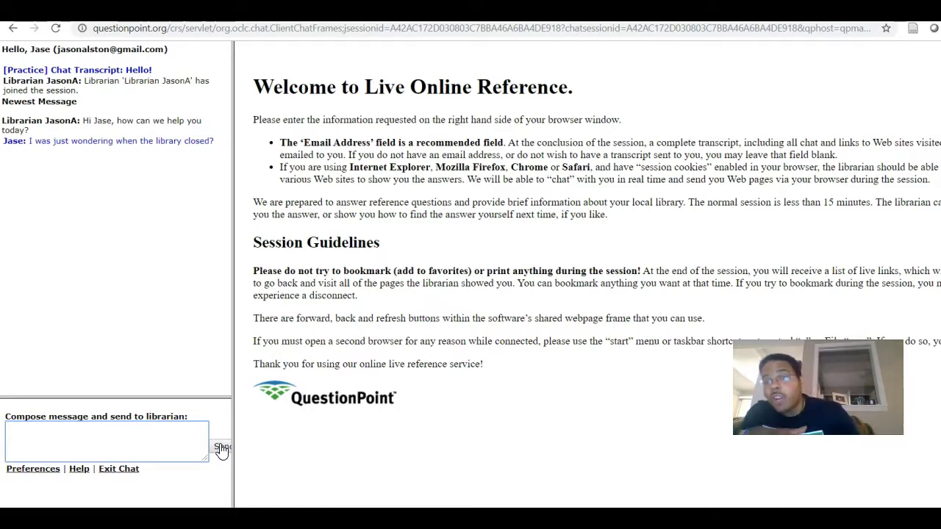
pyautogui.click(220, 449)
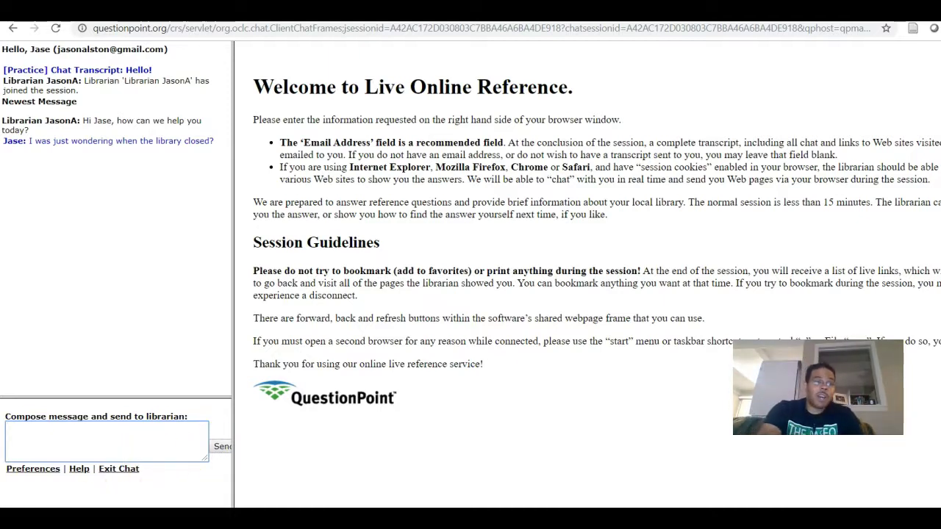
pyautogui.click(143, 478)
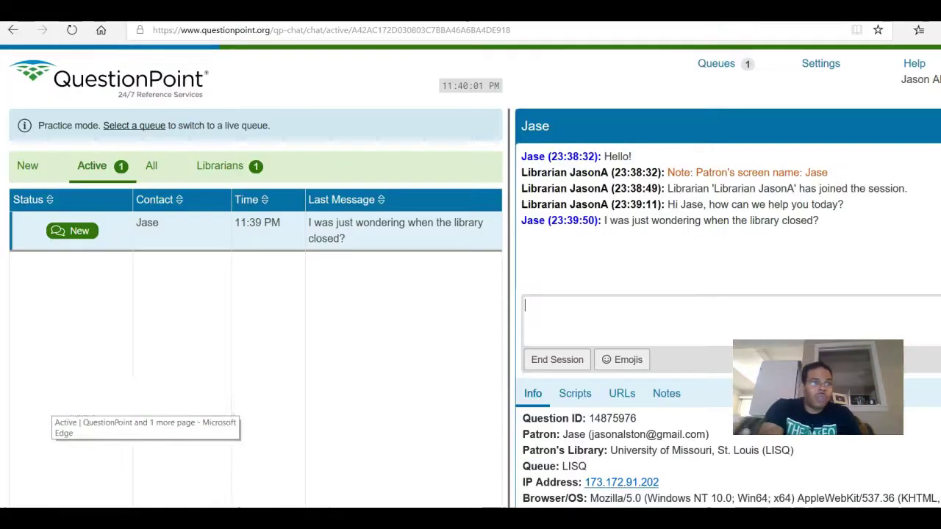
# Reply that the library closes at 10 pm tonight, with hours on the web page, plus a grinning emoji.
pyautogui.click(558, 318)
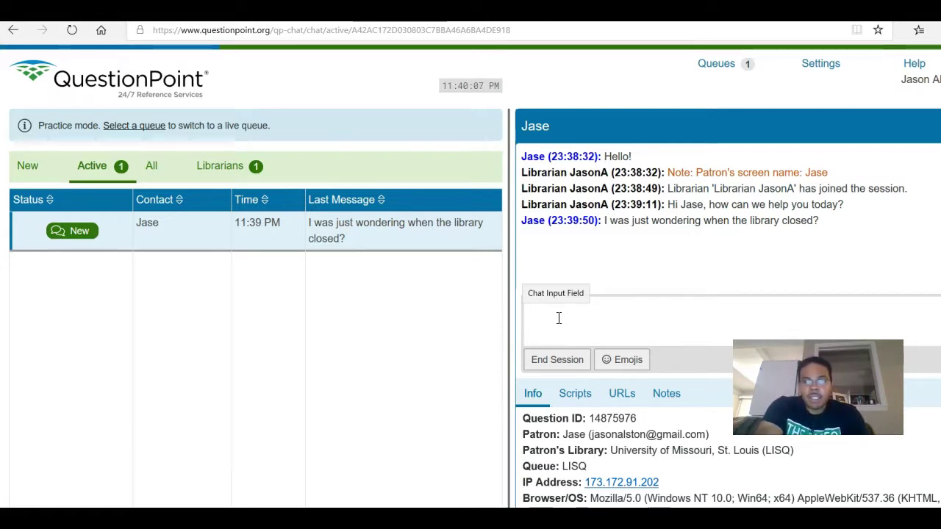
pyautogui.write('The library closes at ')
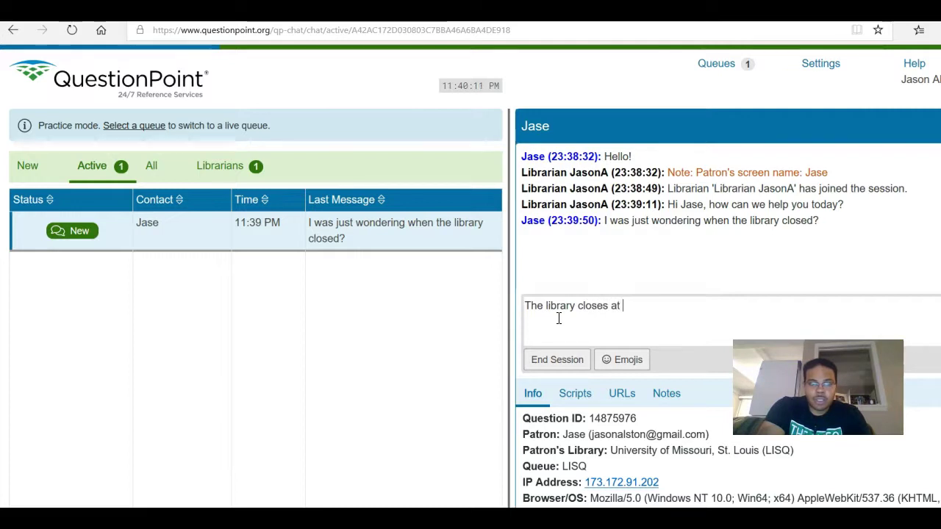
pyautogui.write('10 pm tonig')
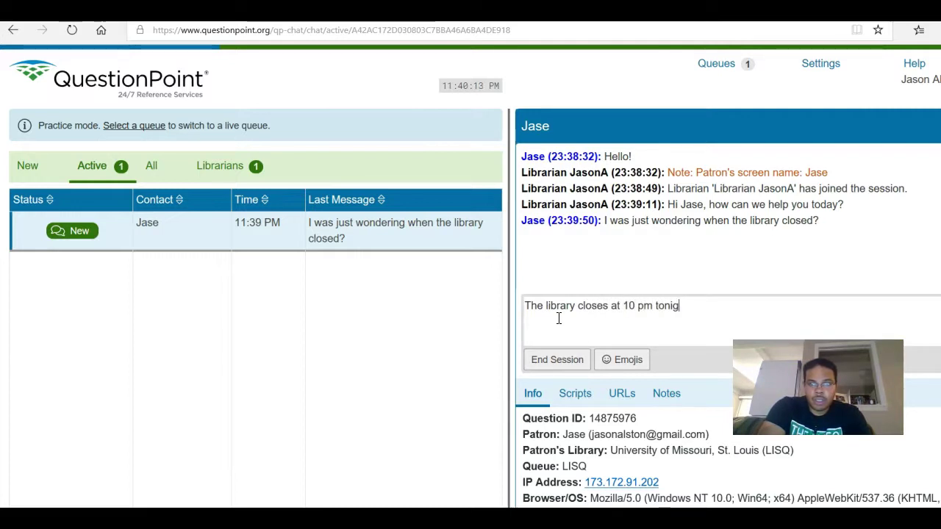
pyautogui.write('ht! You can find al')
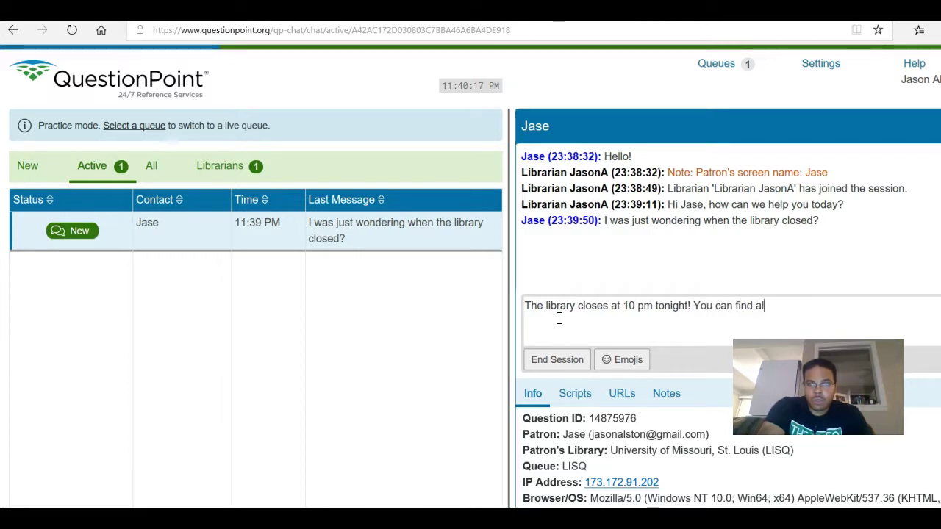
pyautogui.write('l of our hours on our web page :')
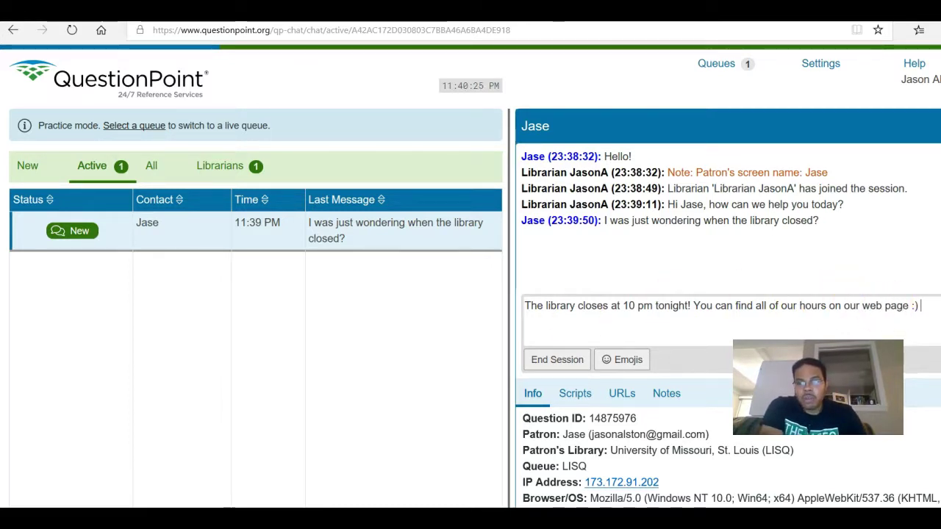
pyautogui.click(625, 360)
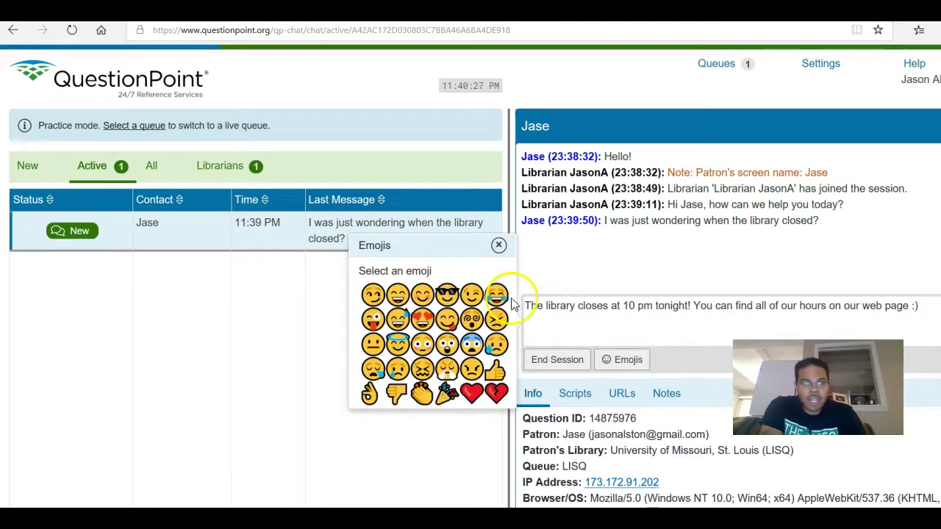
pyautogui.click(397, 296)
pyautogui.press('Return')
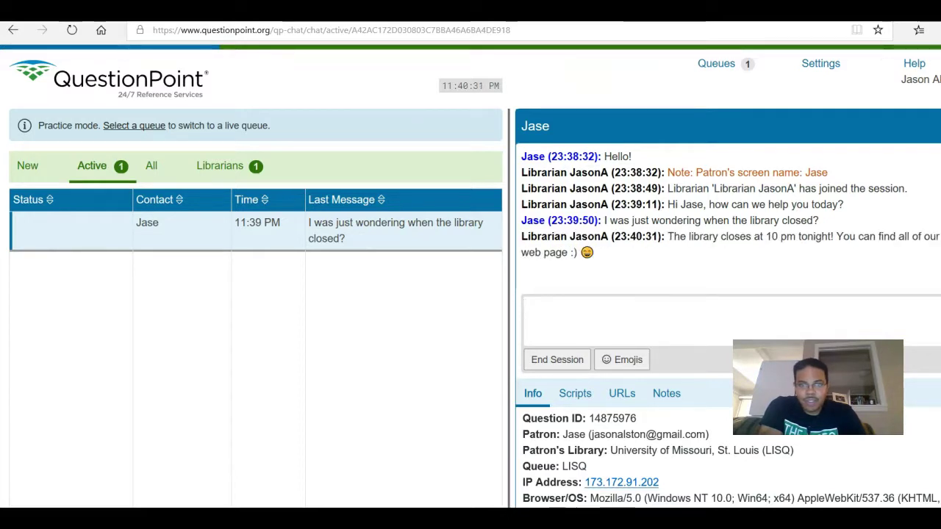
# As the patron send 'That's awesome, thanks!'; the librarian replies 'Don't mention it, anything else I can do for you?'.
pyautogui.hotkey('alt', 'Tab')
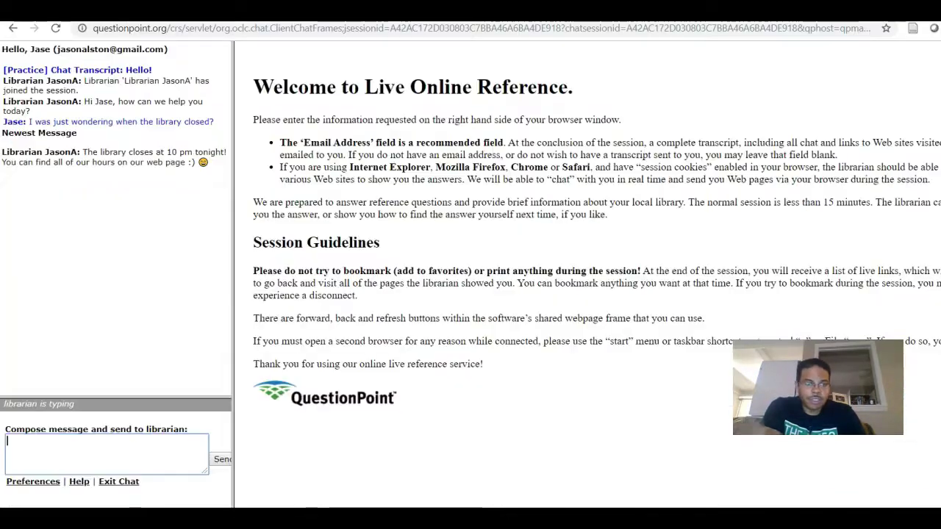
pyautogui.click(35, 446)
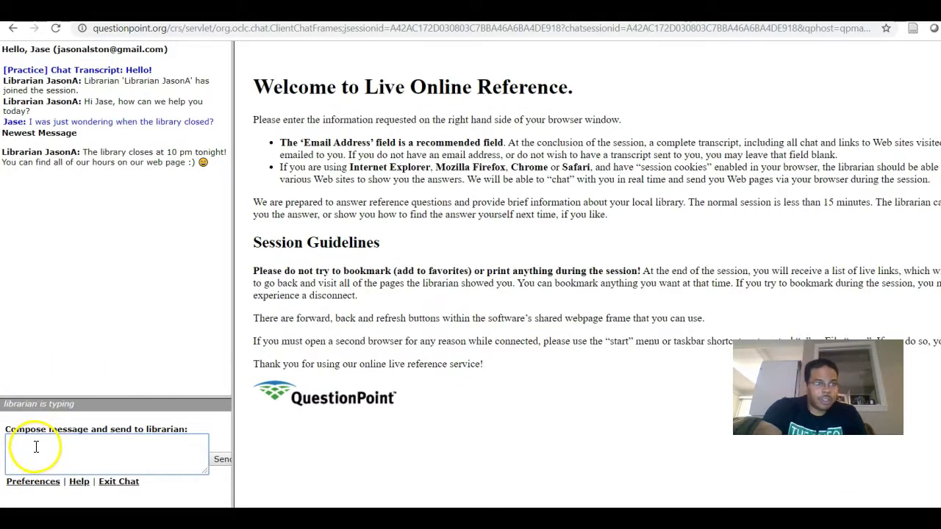
pyautogui.write("That's awesome, than")
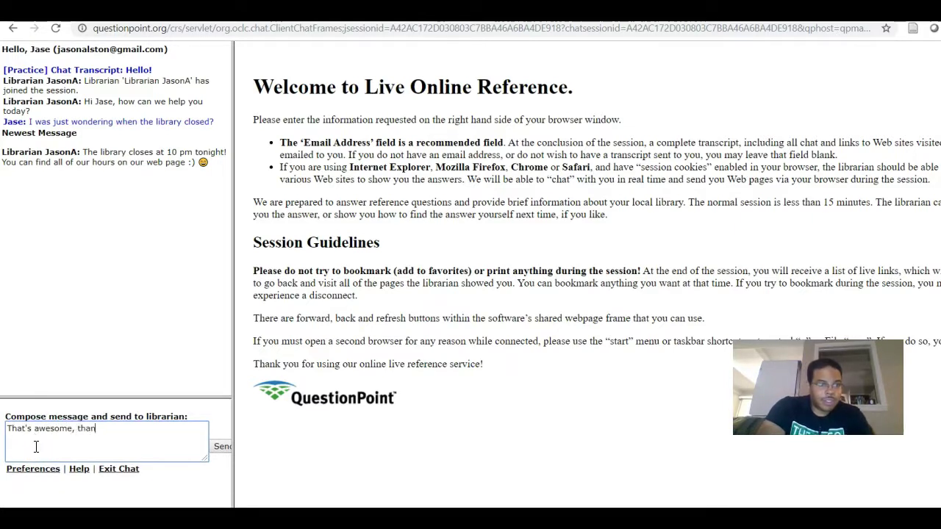
pyautogui.write('ks!')
pyautogui.click(222, 446)
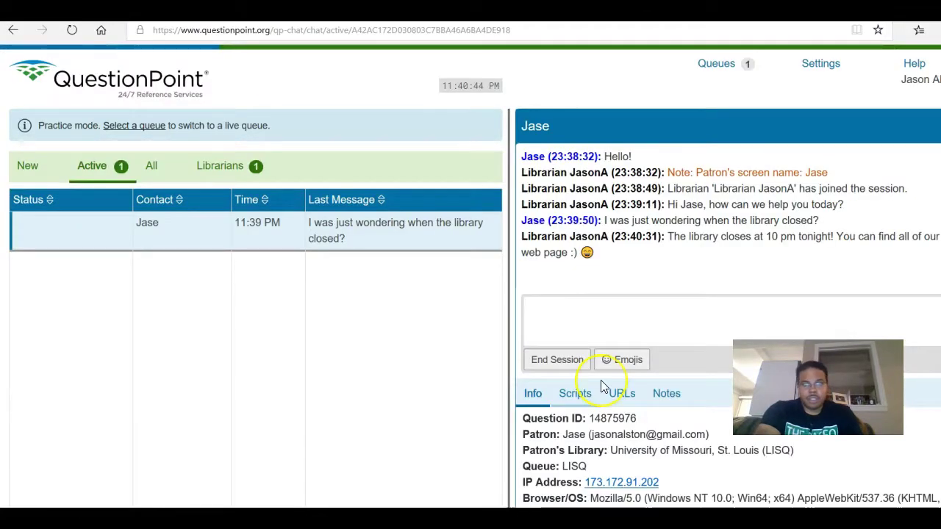
pyautogui.write("Don't mention it, anything else I can do for you?")
pyautogui.press('Return')
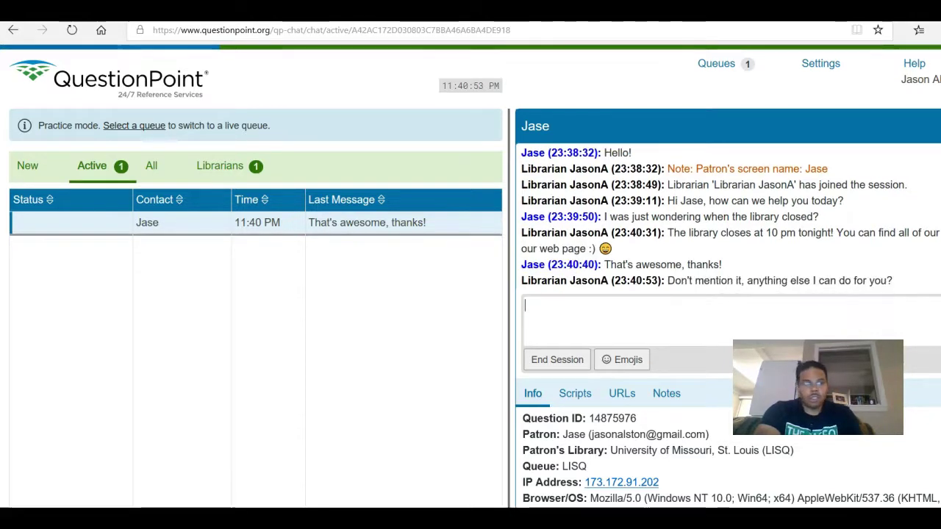
# Send the patron's reply 'No. Bye' in the patron chat window.
pyautogui.hotkey('alt', 'Tab')
pyautogui.click(130, 451)
pyautogui.write('No')
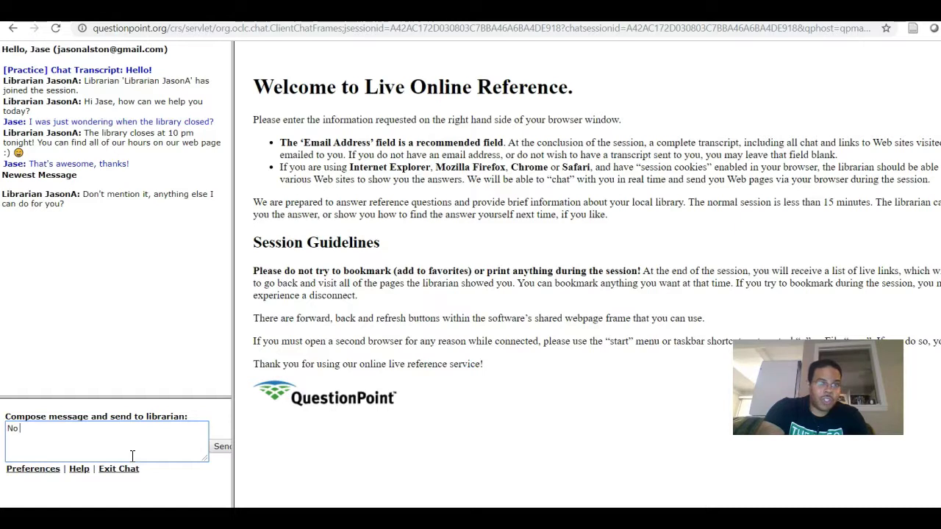
pyautogui.write('. N')
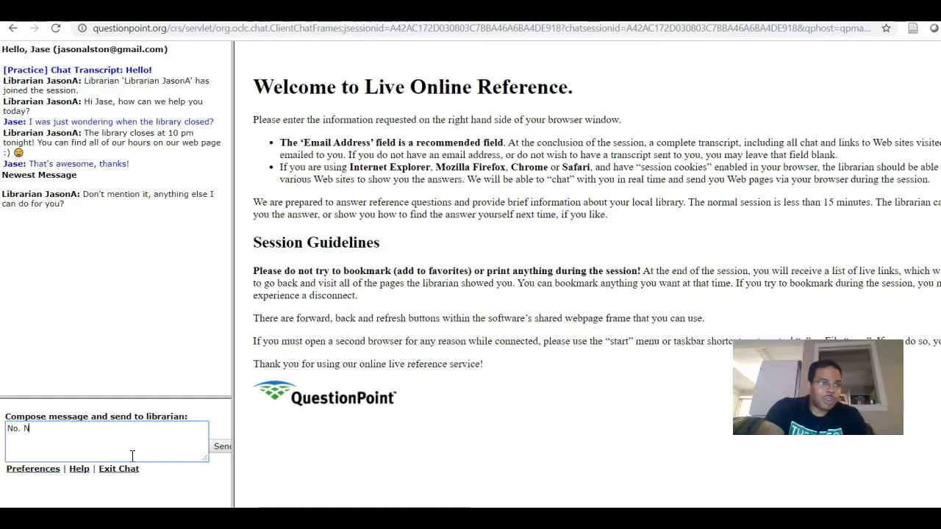
pyautogui.click(220, 446)
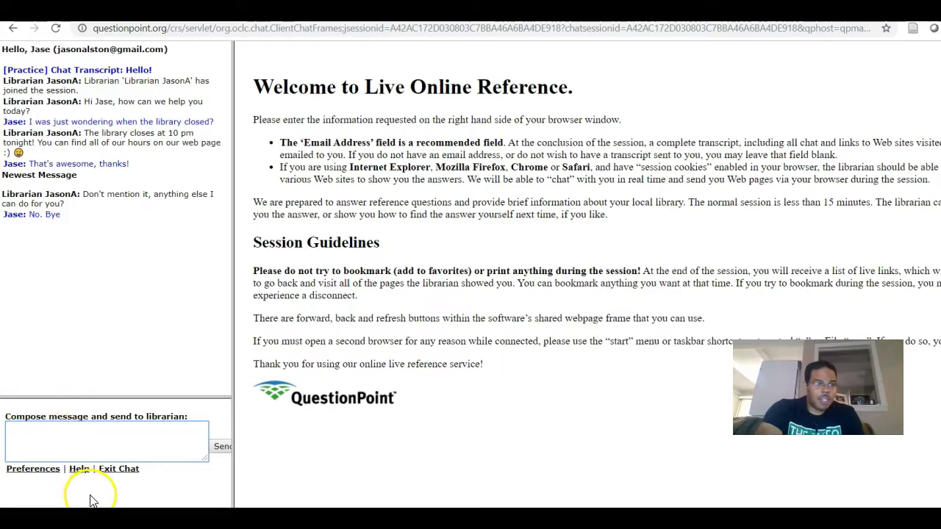
pyautogui.click(116, 473)
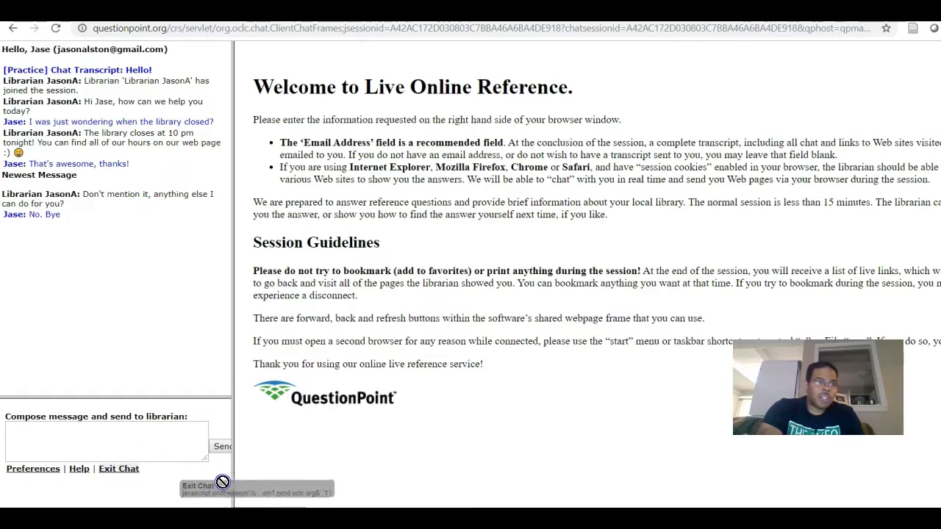
# Exit the chat as the patron, confirm with OK, and return to the librarian console.
pyautogui.click(106, 473)
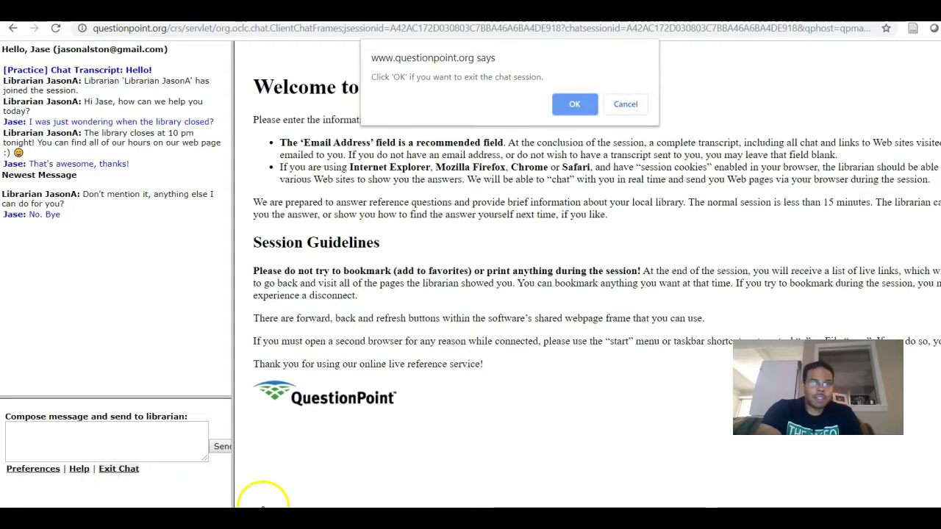
pyautogui.click(569, 104)
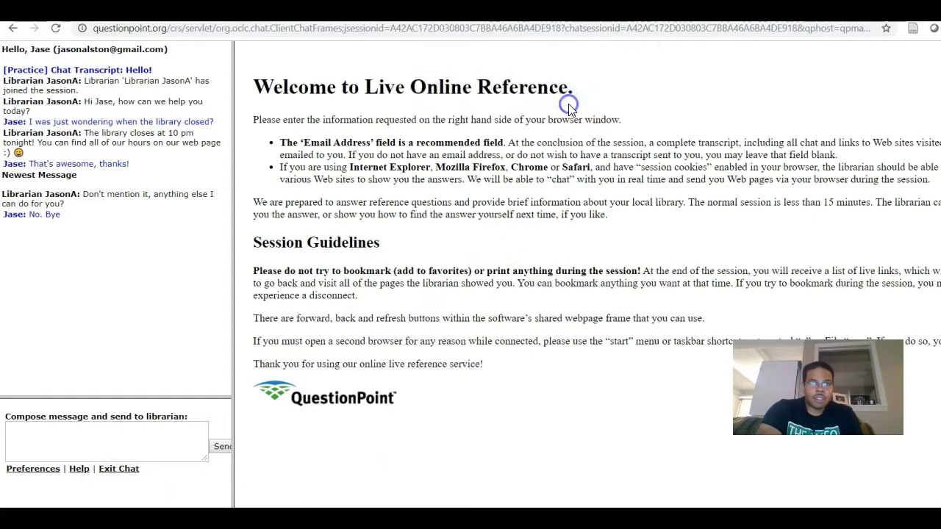
pyautogui.hotkey('alt', 'Tab')
pyautogui.click(447, 324)
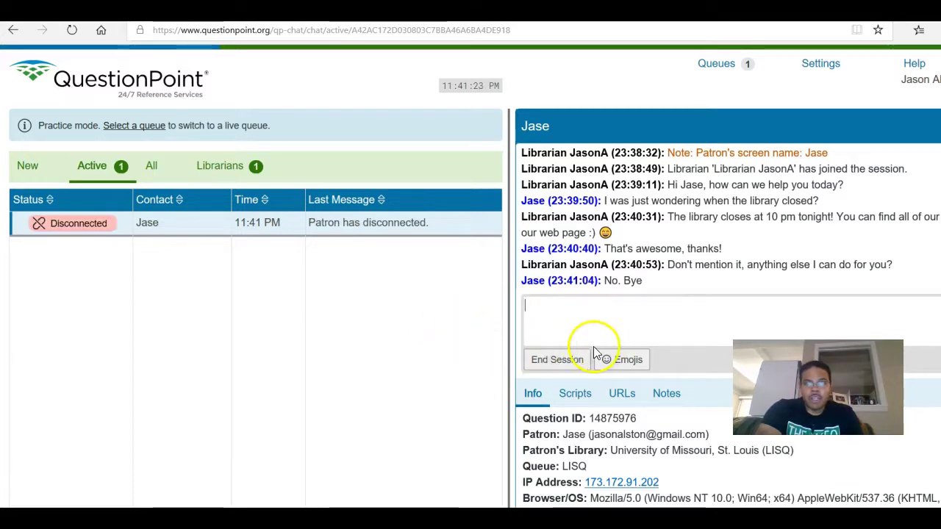
# End the patron's session and submit Answered as its resolution.
pyautogui.click(557, 360)
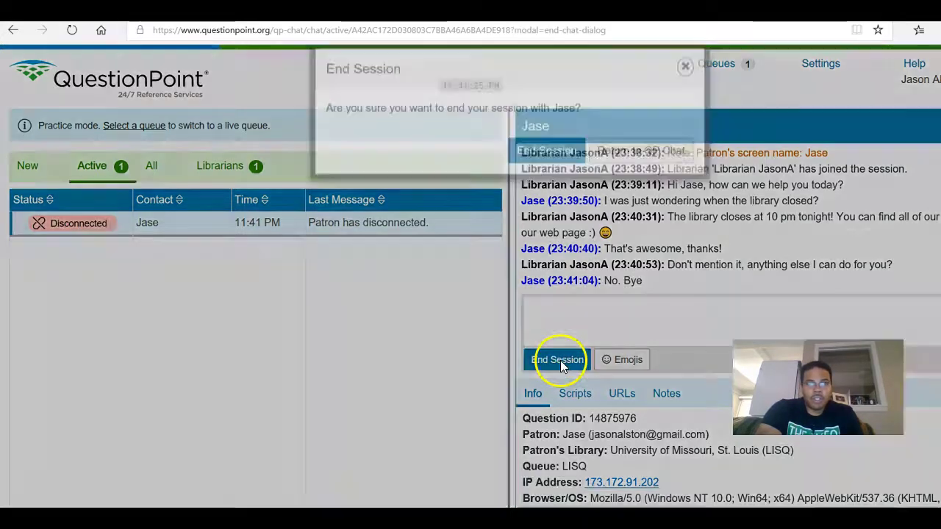
pyautogui.click(528, 176)
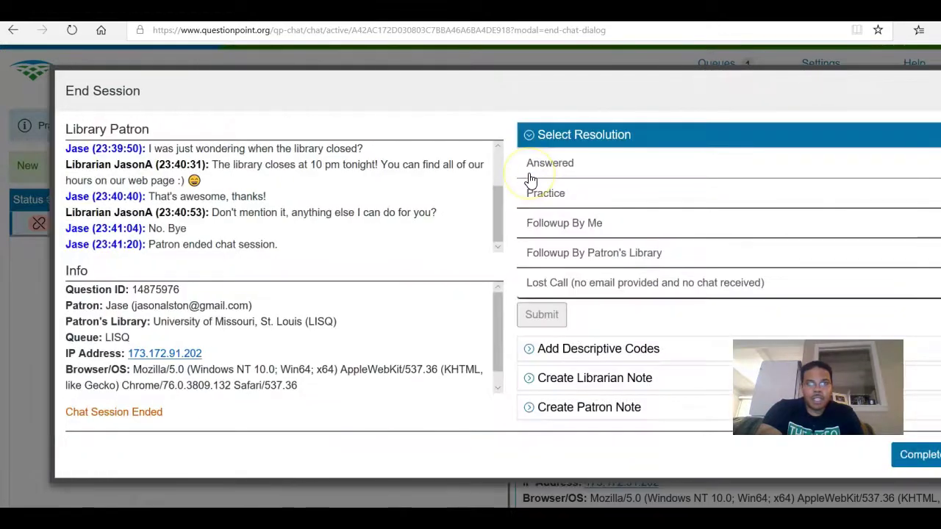
pyautogui.click(574, 175)
pyautogui.click(540, 316)
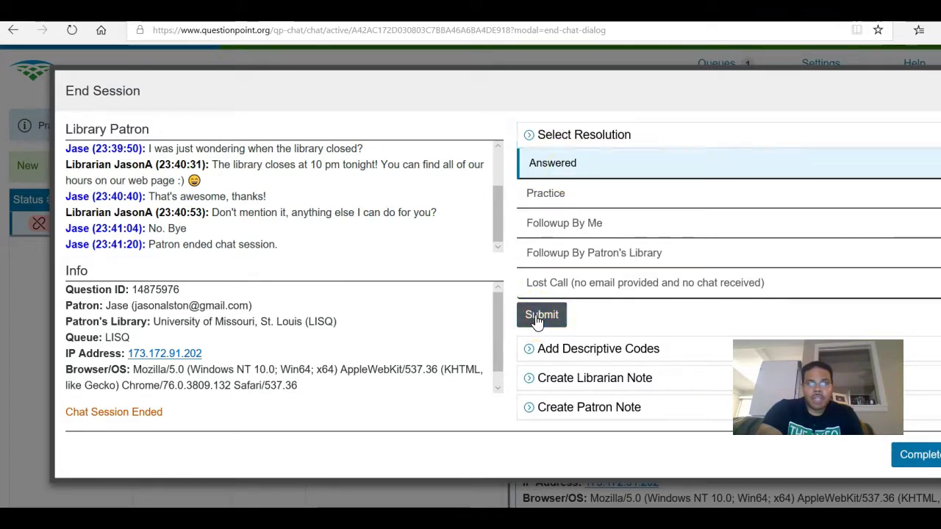
pyautogui.click(916, 456)
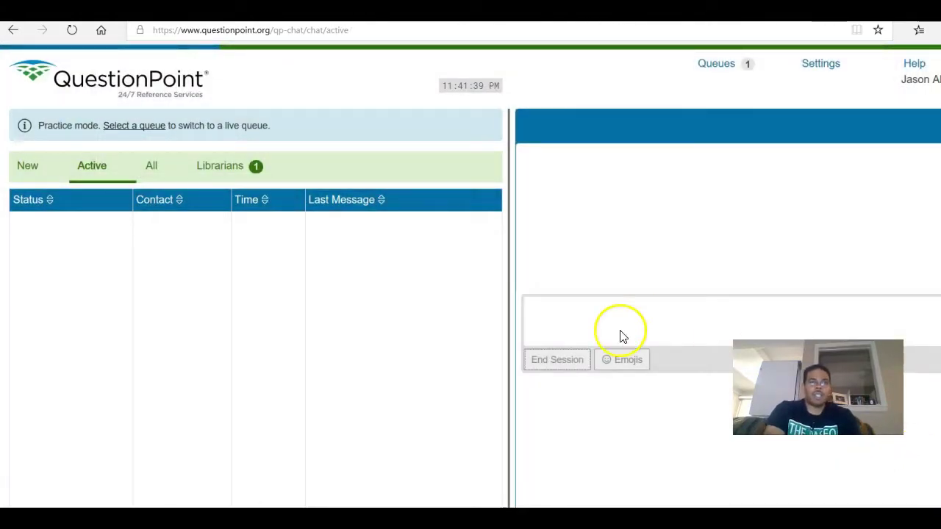
# Show the patron's window with the goodbye notice and full chat transcript.
pyautogui.hotkey('alt', 'Tab')
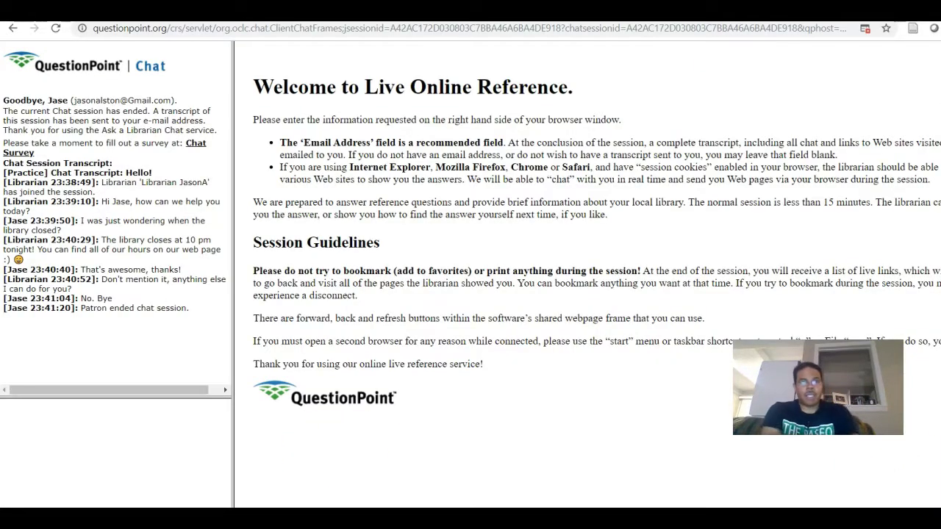